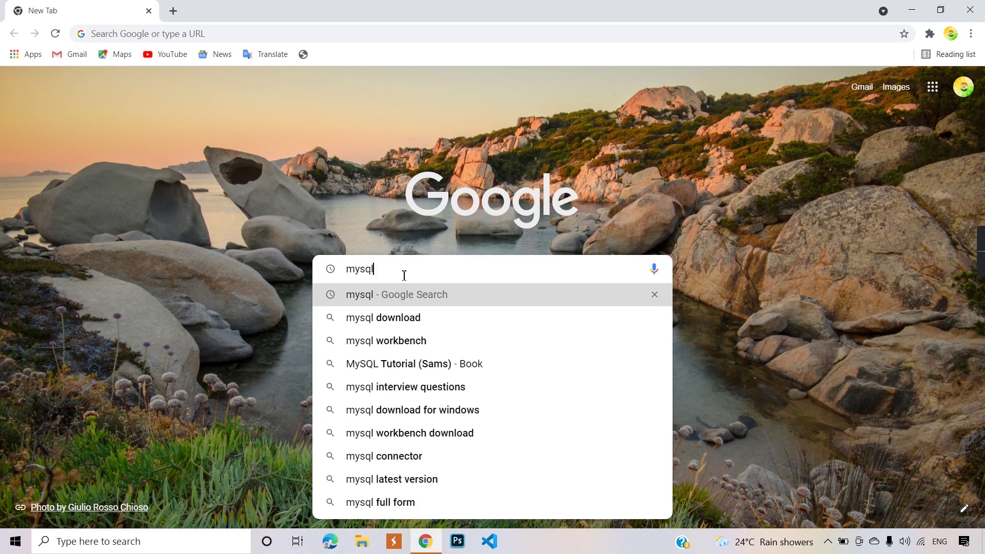
- Search Google for mysql and open the MySQL Installer for Windows page among the MySQL Community Downloads on the official site
key("Return")
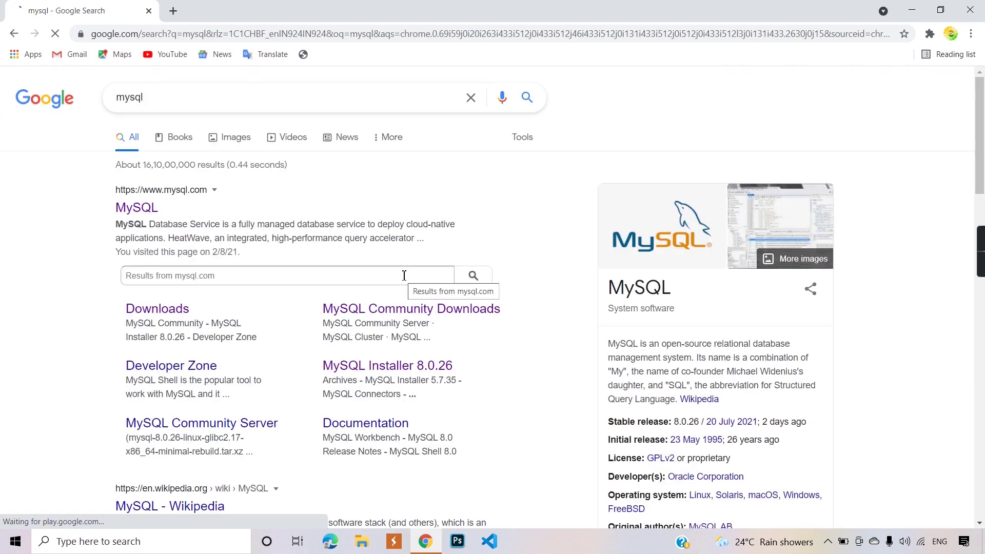
left_click(134, 210)
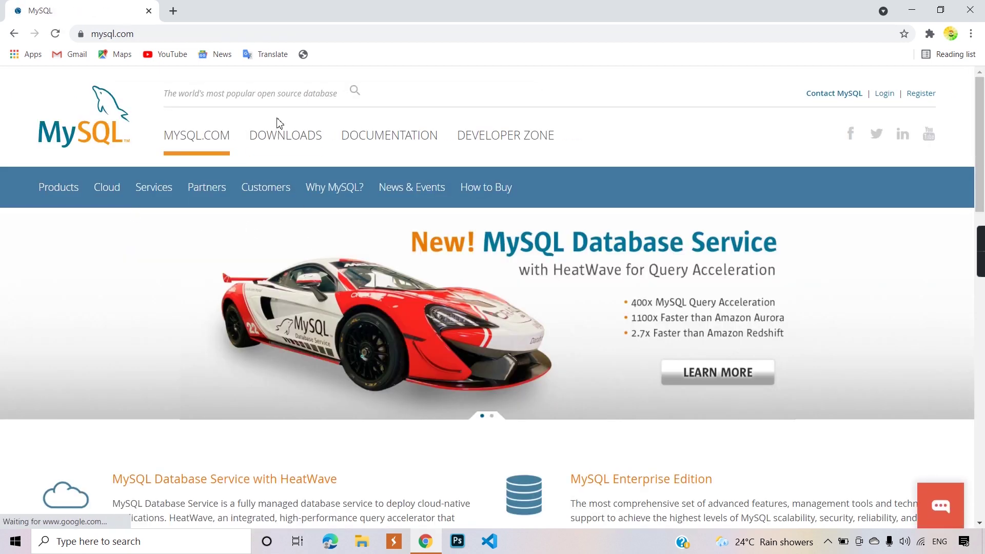
left_click(287, 139)
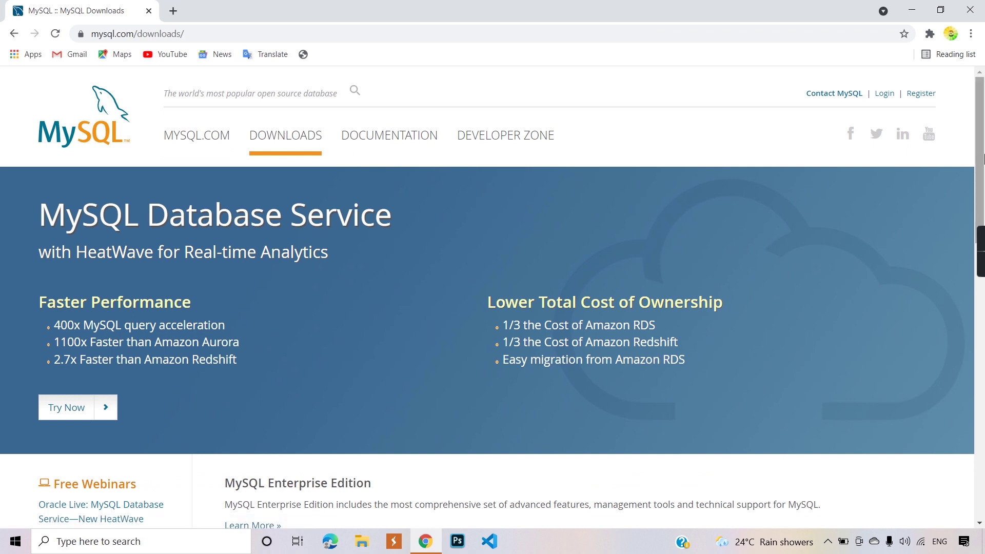
left_click_drag(981, 156, 981, 292)
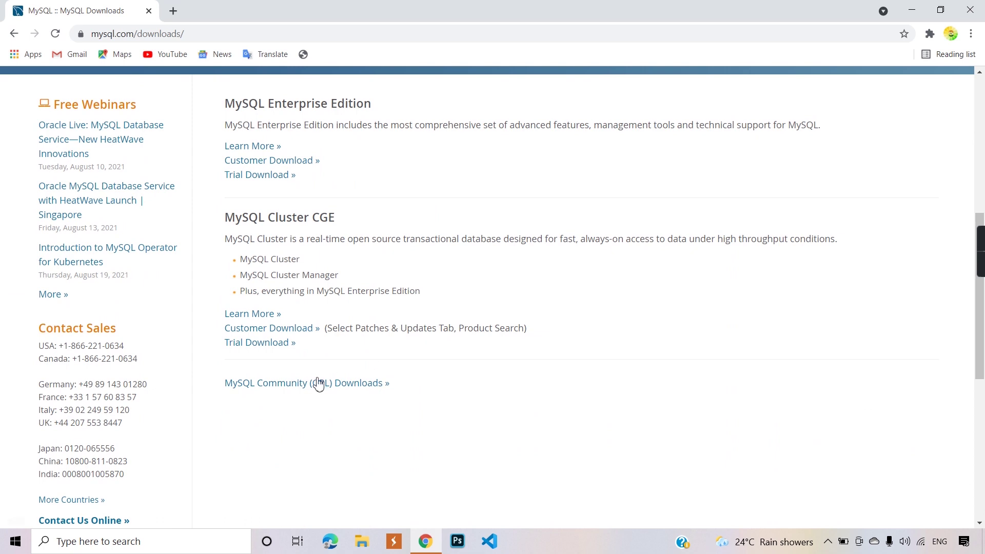
left_click(290, 384)
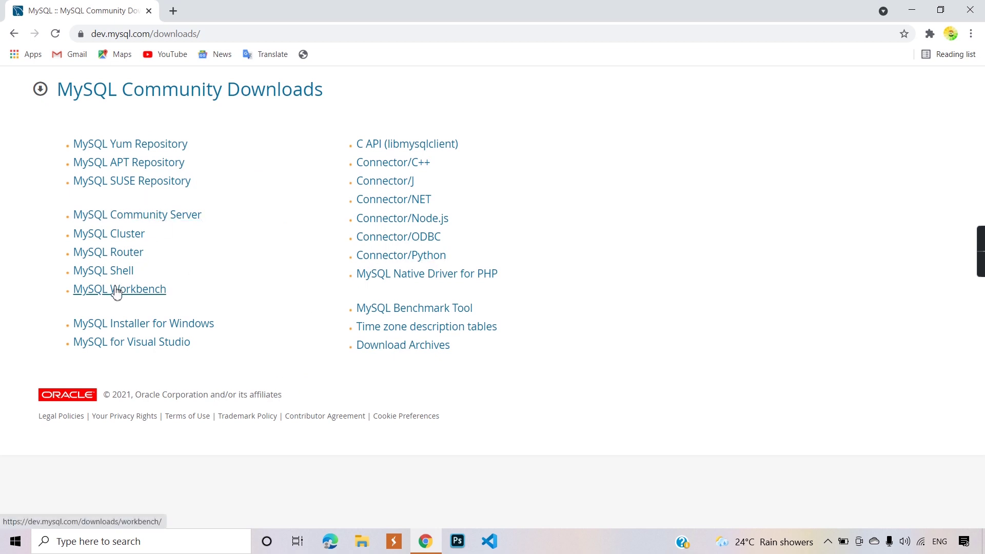
left_click(126, 326)
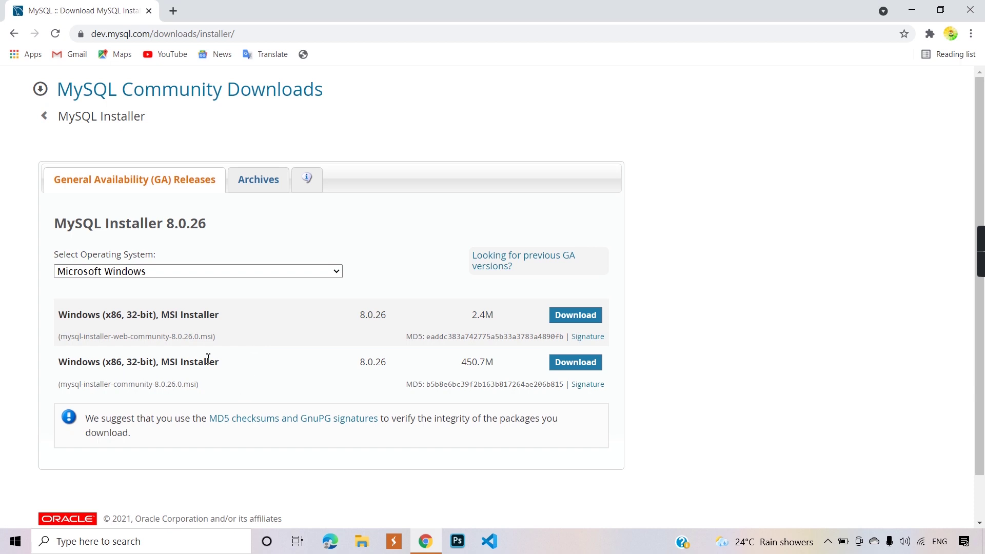
- Download the 450.7M Windows (x86, 32-bit) MSI installer without logging in or signing up, and launch the downloaded file
left_click_drag(215, 362, 58, 363)
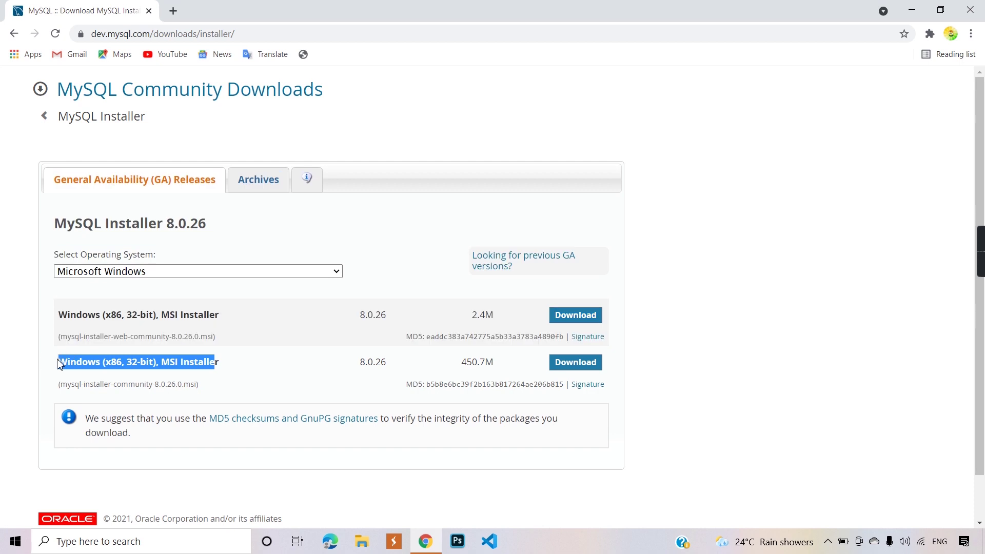
left_click(582, 363)
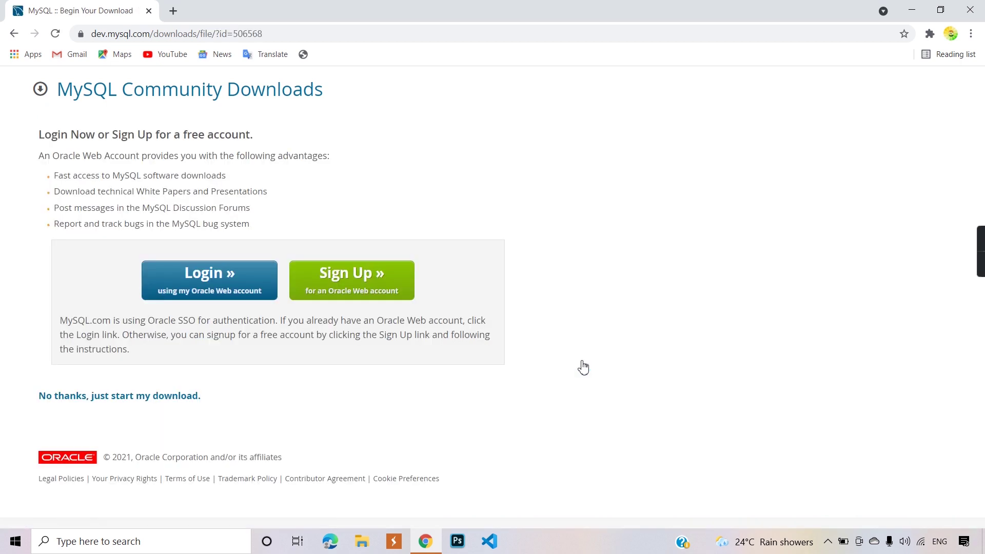
left_click(149, 403)
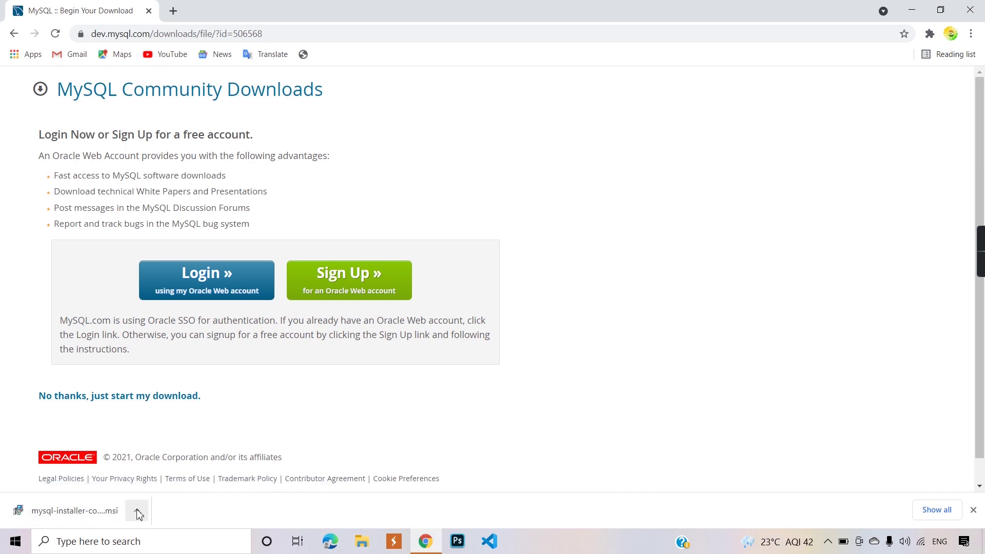
left_click(85, 512)
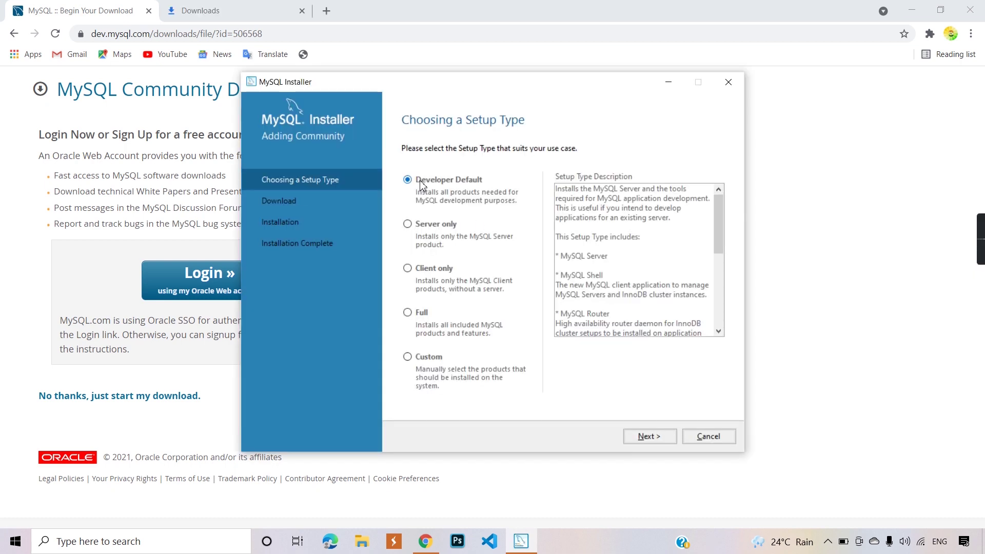
- Review the descriptions of the available setup types and continue with the Custom setup type
left_click_drag(716, 213, 732, 277)
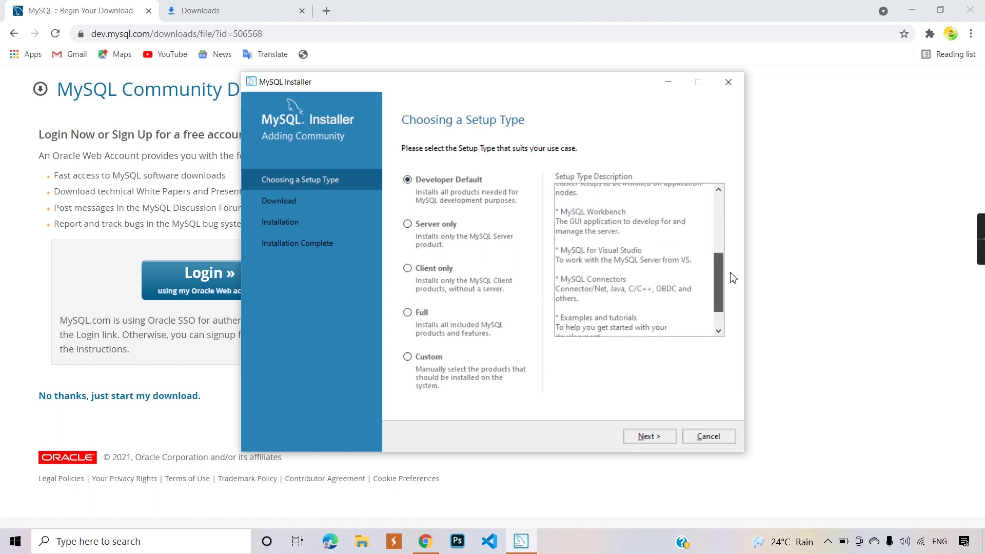
left_click(443, 228)
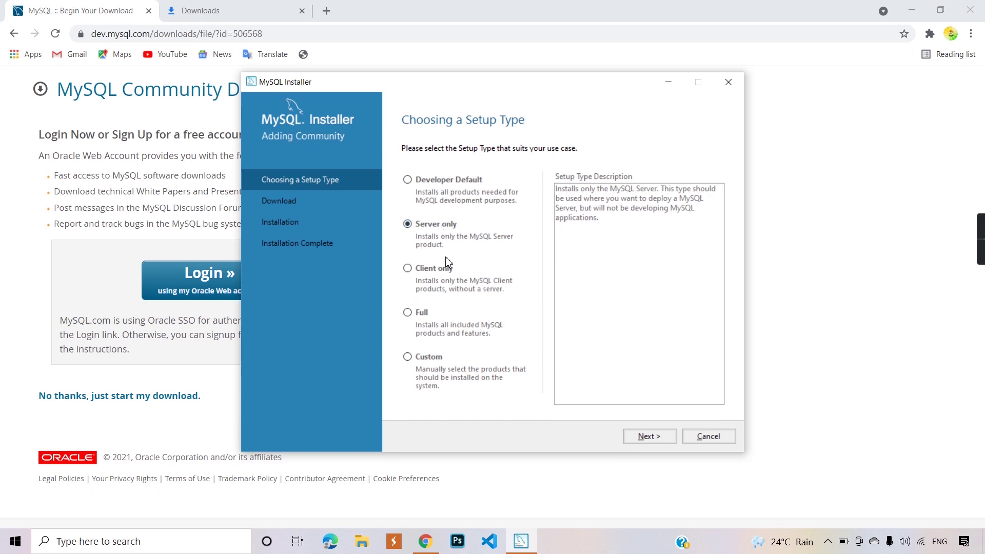
left_click(413, 274)
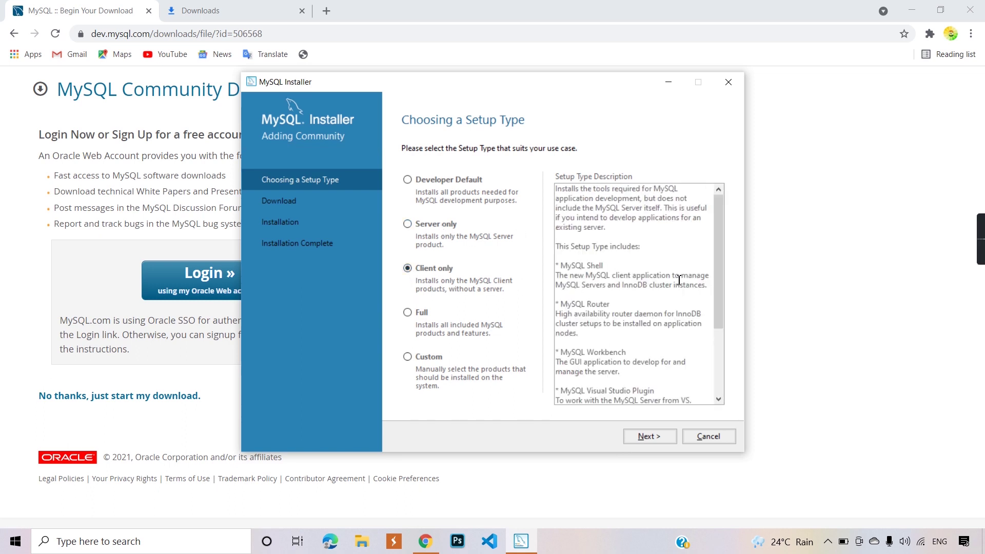
left_click_drag(720, 267, 725, 321)
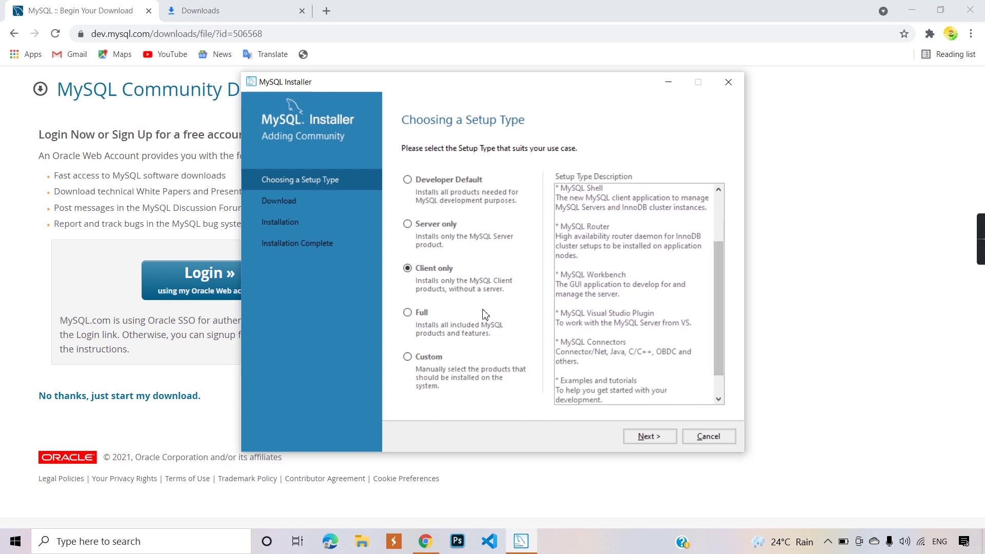
left_click(408, 313)
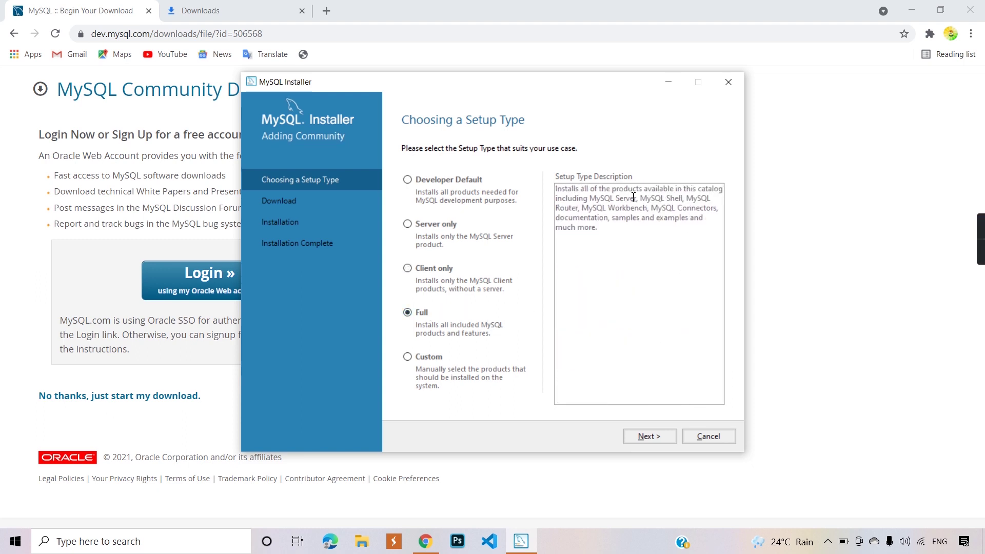
left_click(407, 357)
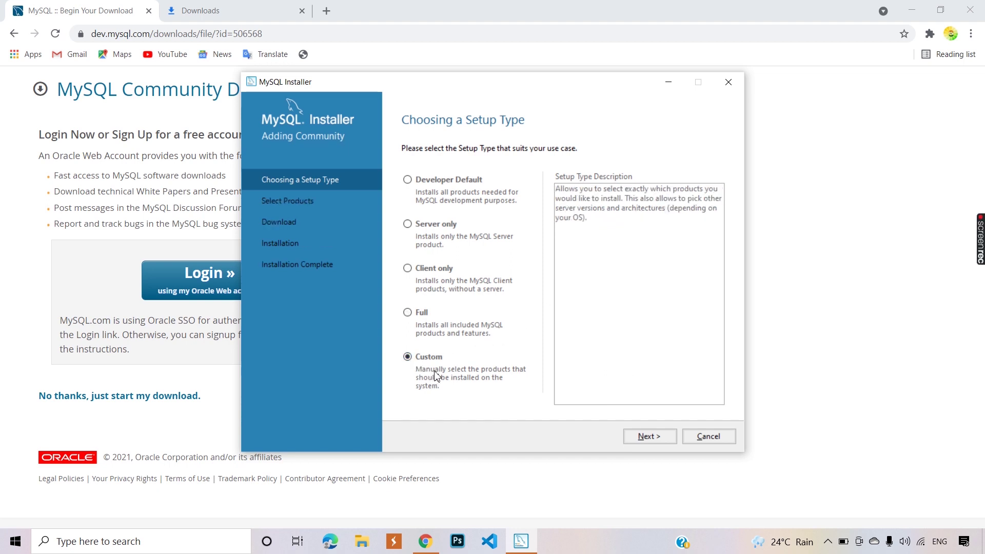
left_click(640, 437)
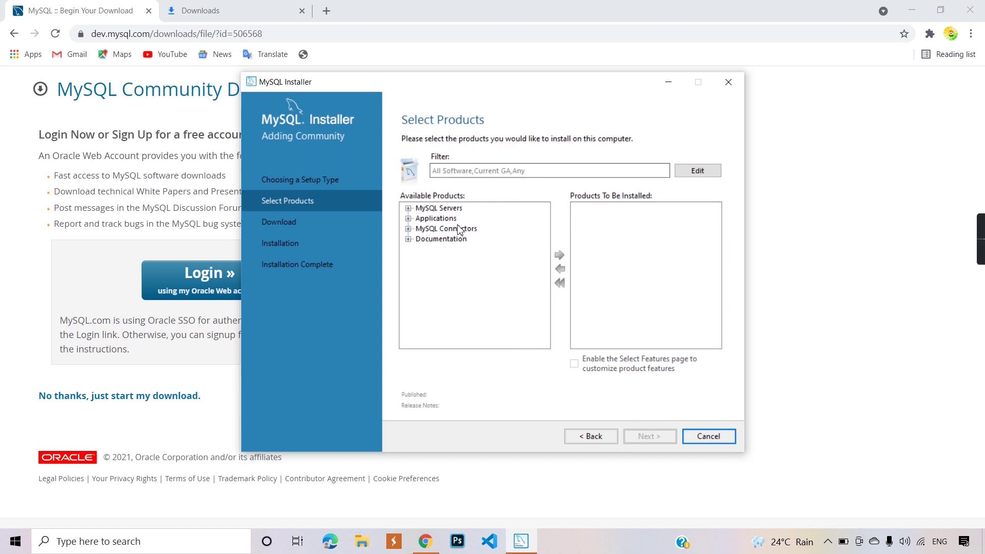
- Add MySQL Server 8.0.26 - X64 from the MySQL Server 8.0 group to the products to be installed
left_click(409, 209)
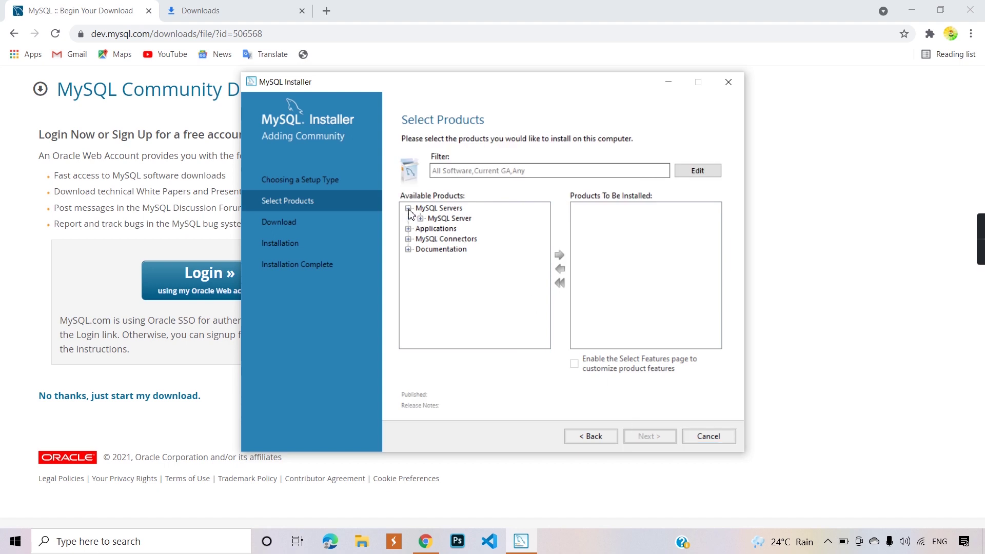
left_click(420, 219)
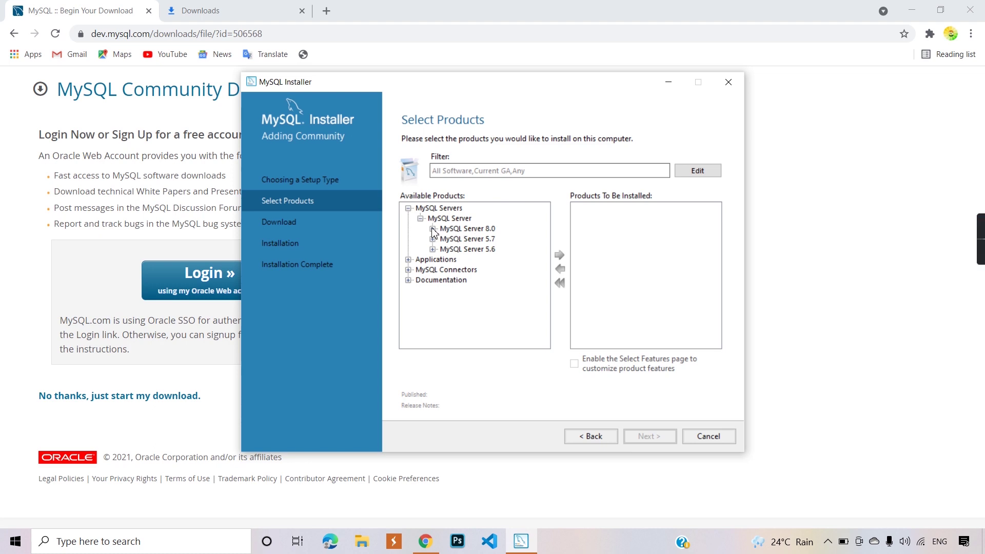
left_click(432, 228)
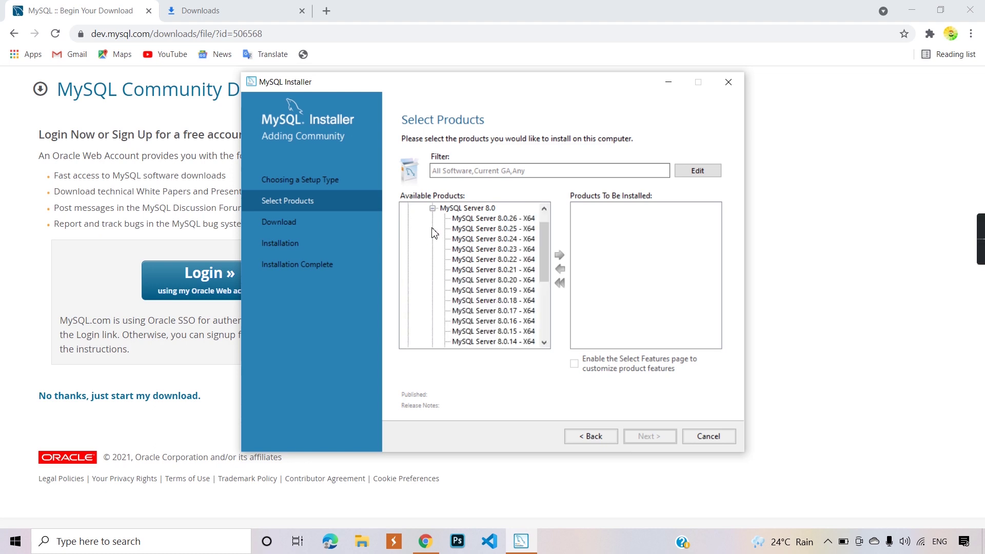
left_click(492, 219)
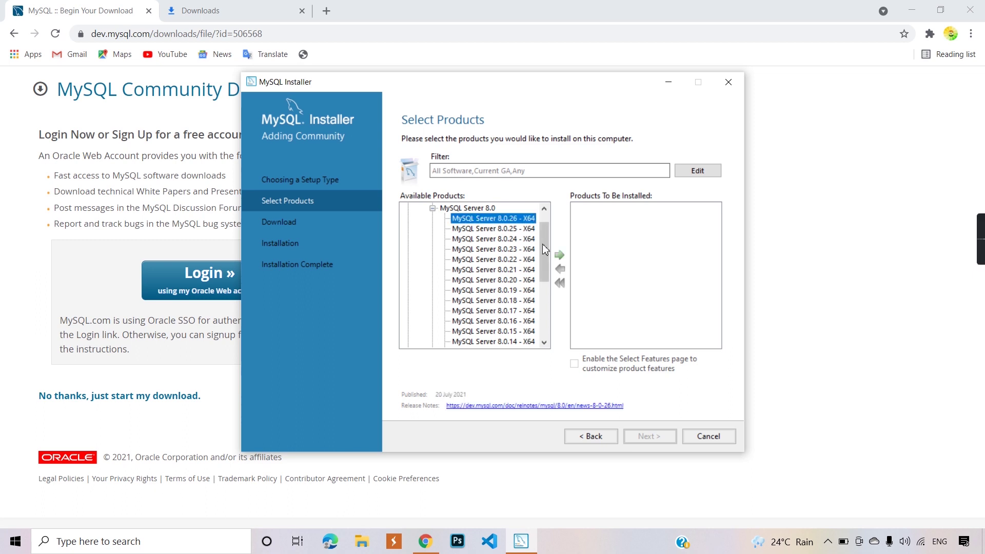
left_click(561, 257)
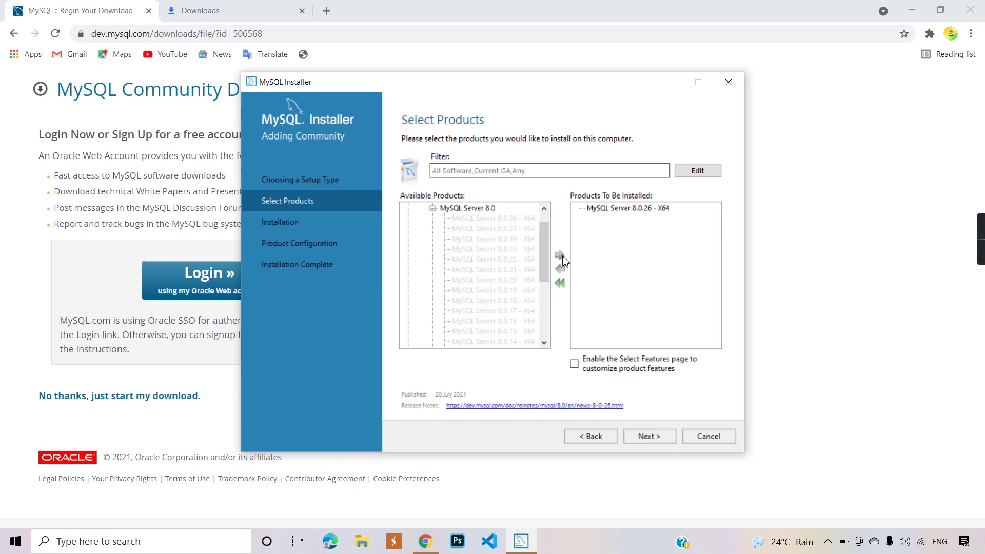
left_click(432, 208)
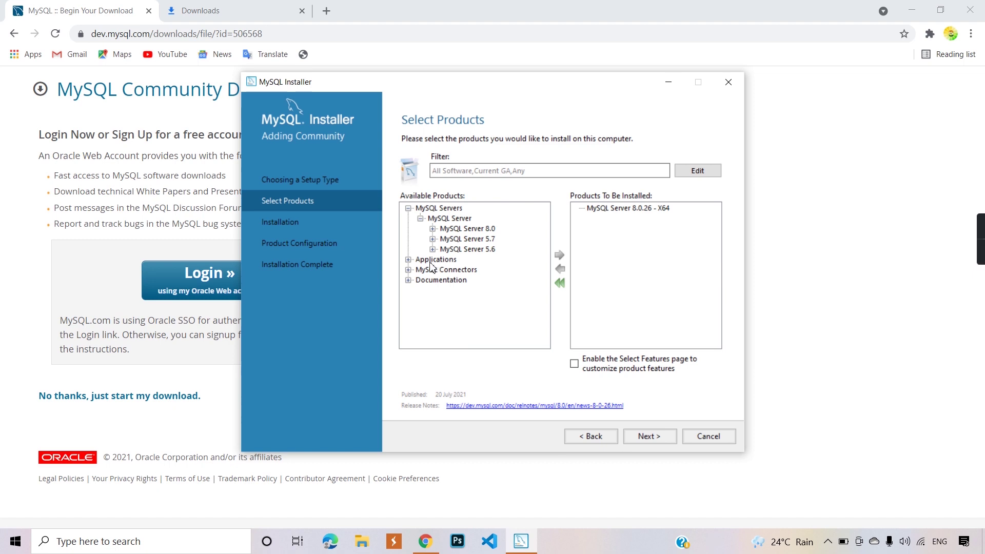
- Add MySQL Workbench 8.0.26 - X64 from the Applications category to the products to be installed
left_click(408, 260)
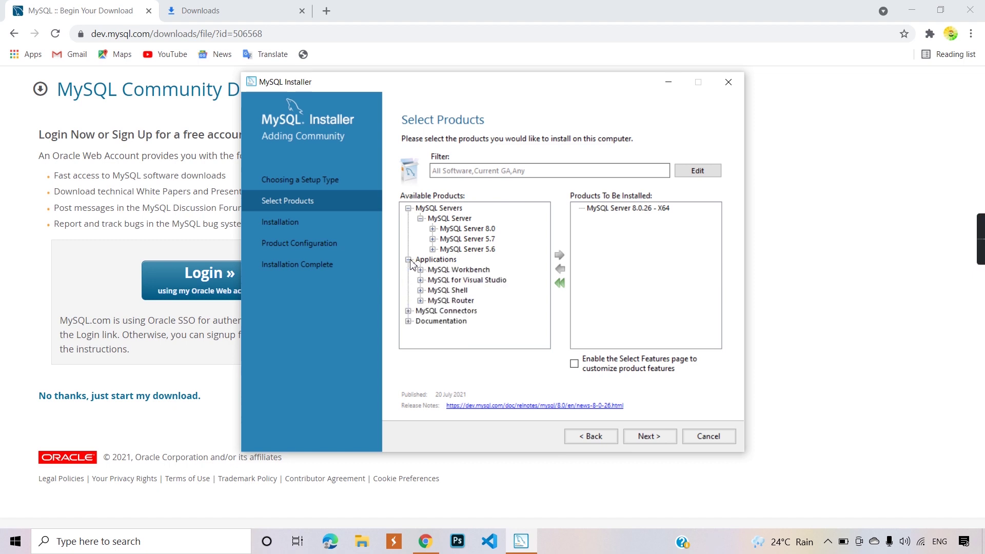
left_click(421, 270)
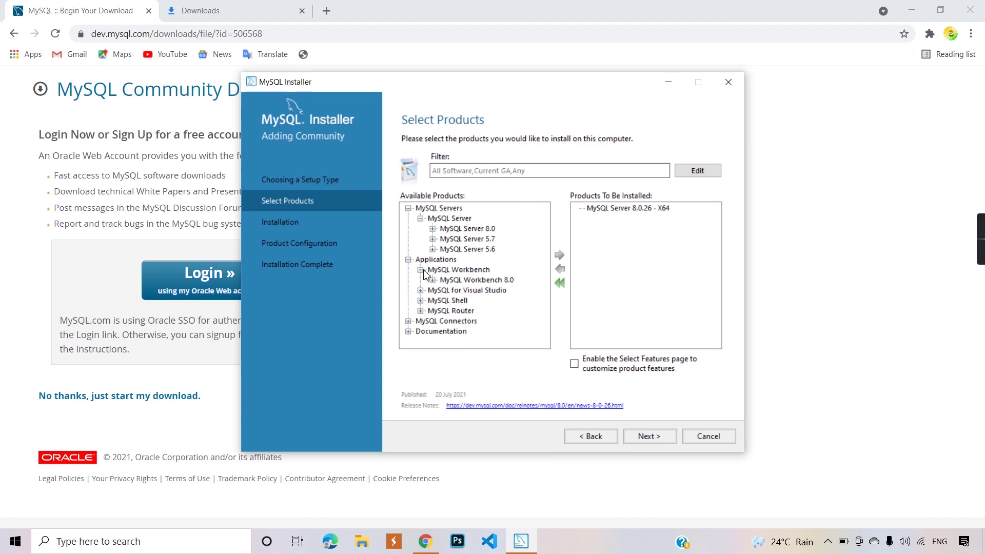
left_click(432, 280)
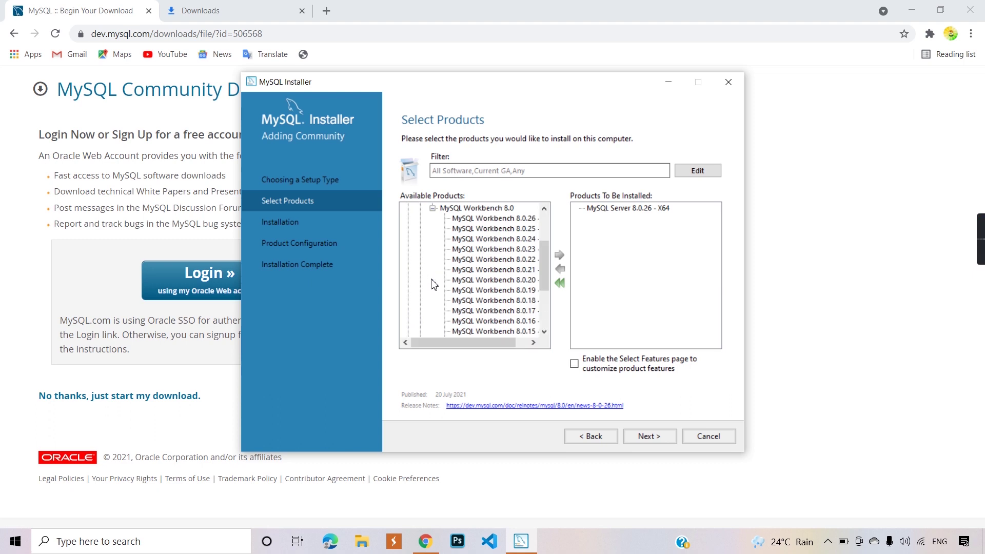
left_click(477, 219)
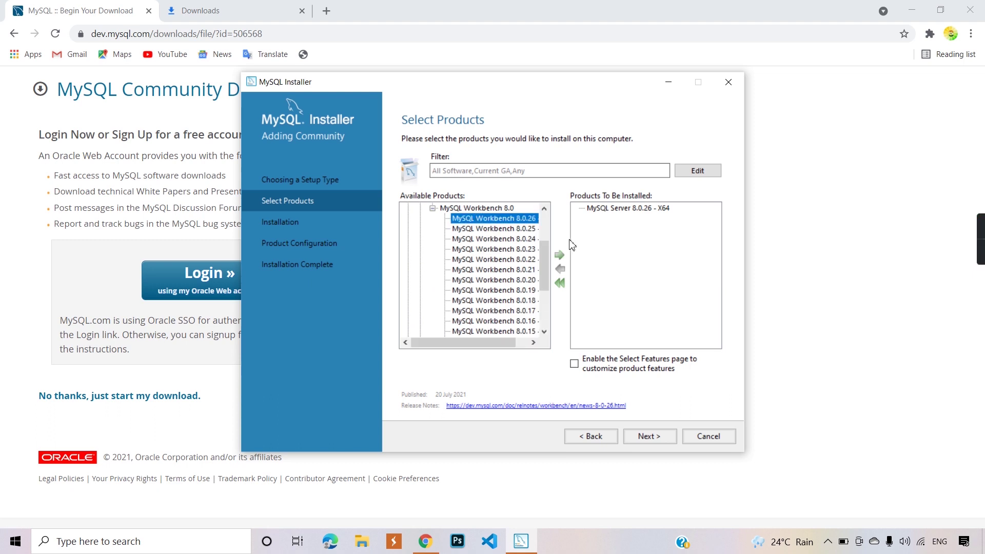
left_click(560, 255)
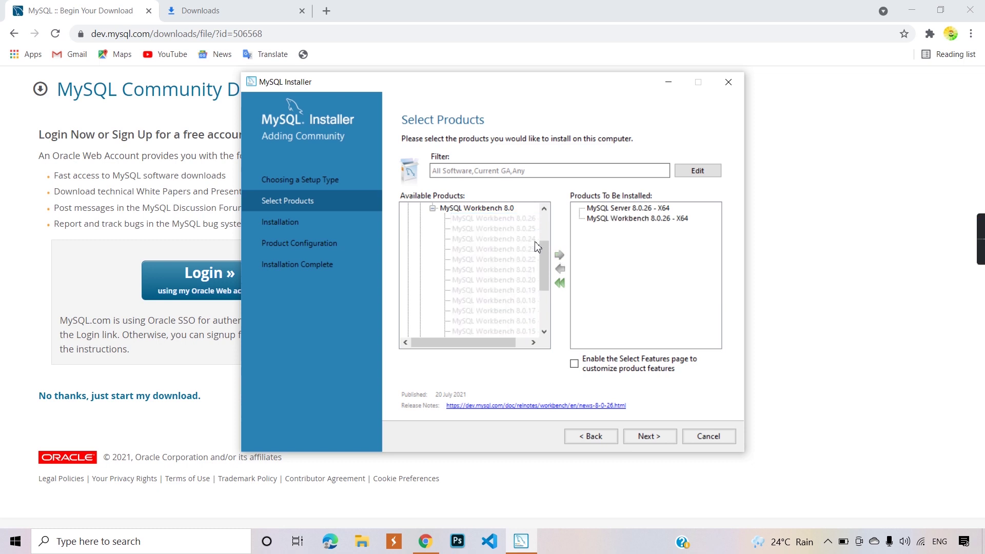
left_click(433, 209)
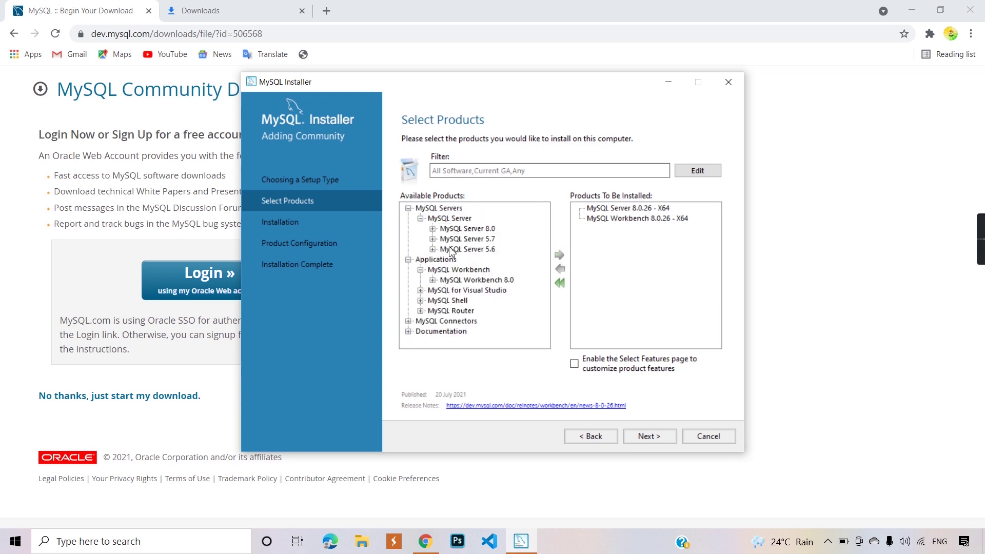
- Add MySQL Shell 8.0.26 - X64 to the products to be installed and run the installation of all selected products
left_click(421, 301)
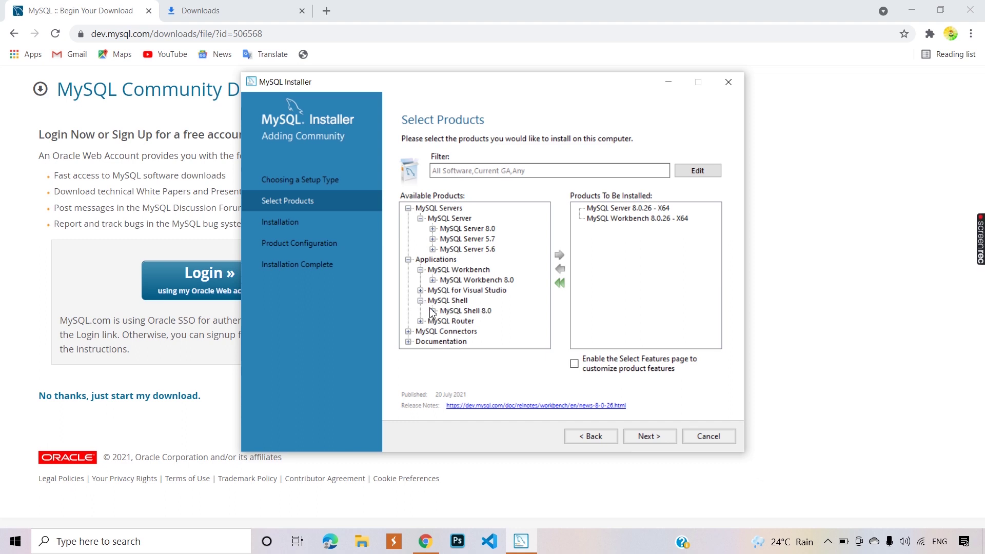
left_click(432, 311)
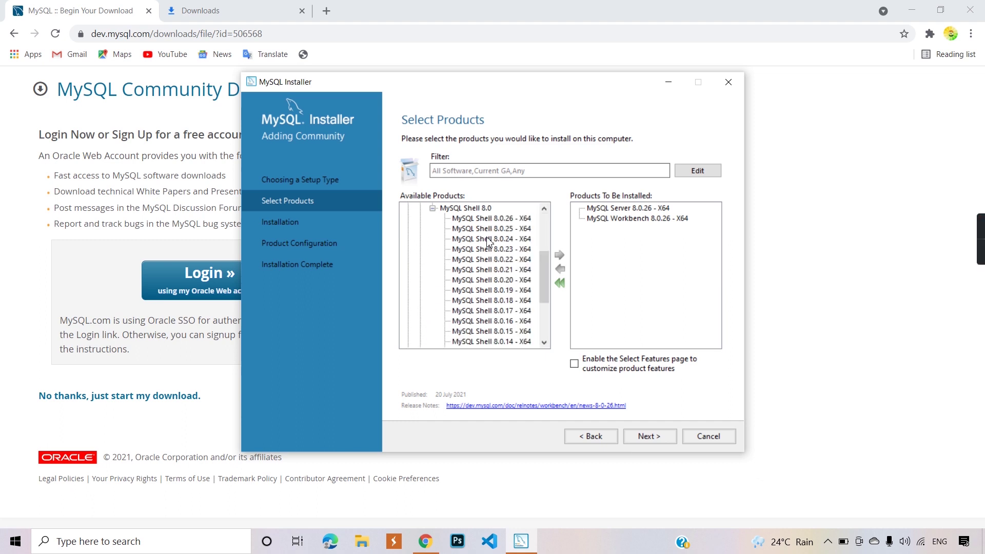
left_click(498, 221)
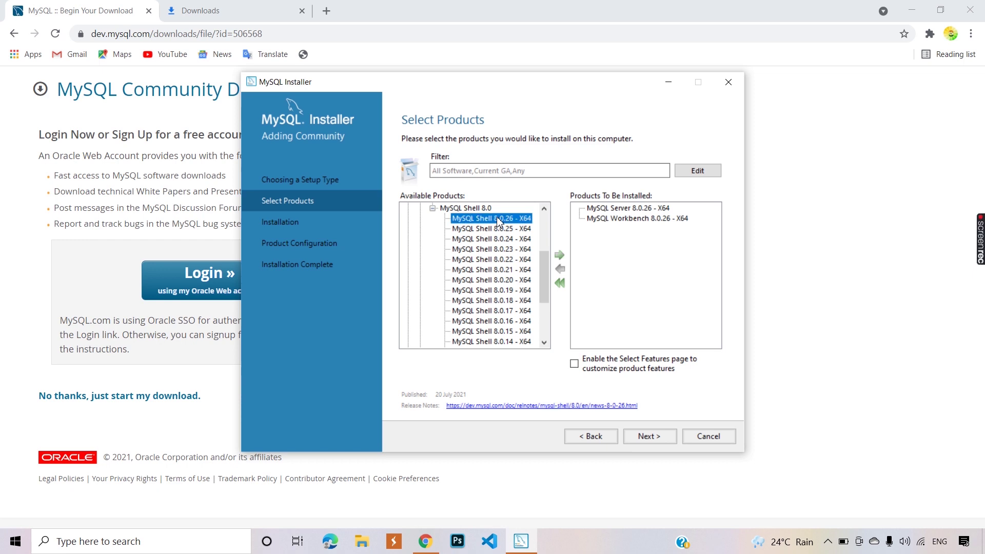
left_click(559, 255)
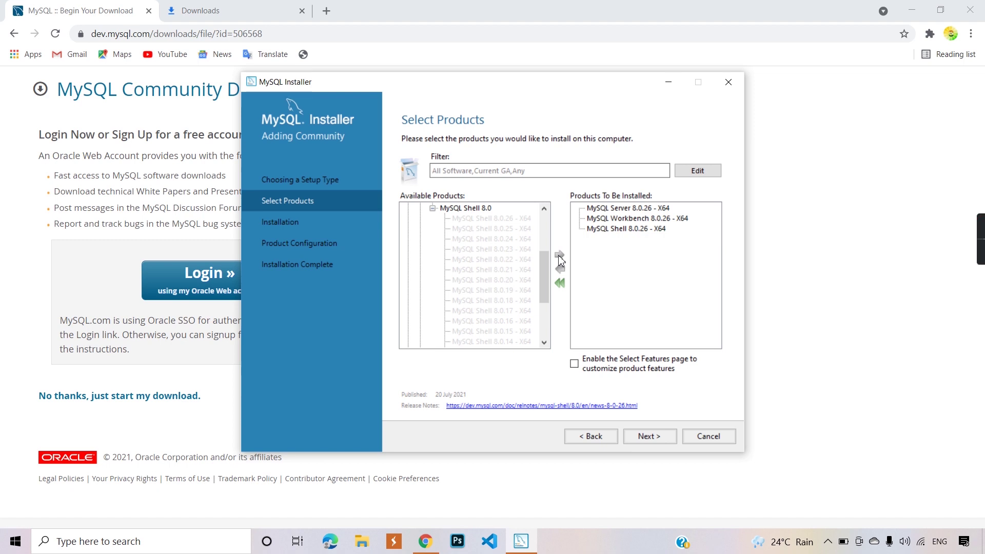
left_click(647, 437)
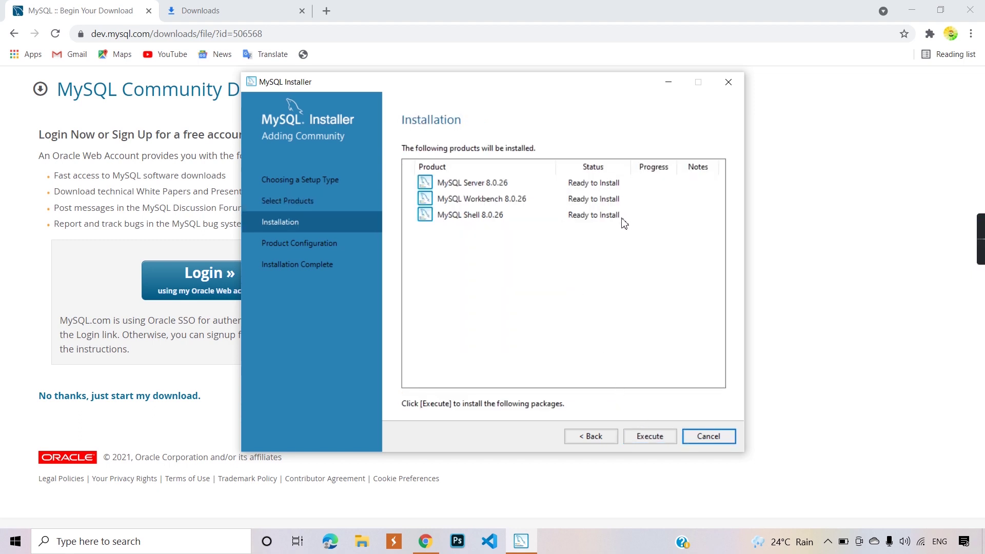
left_click(655, 439)
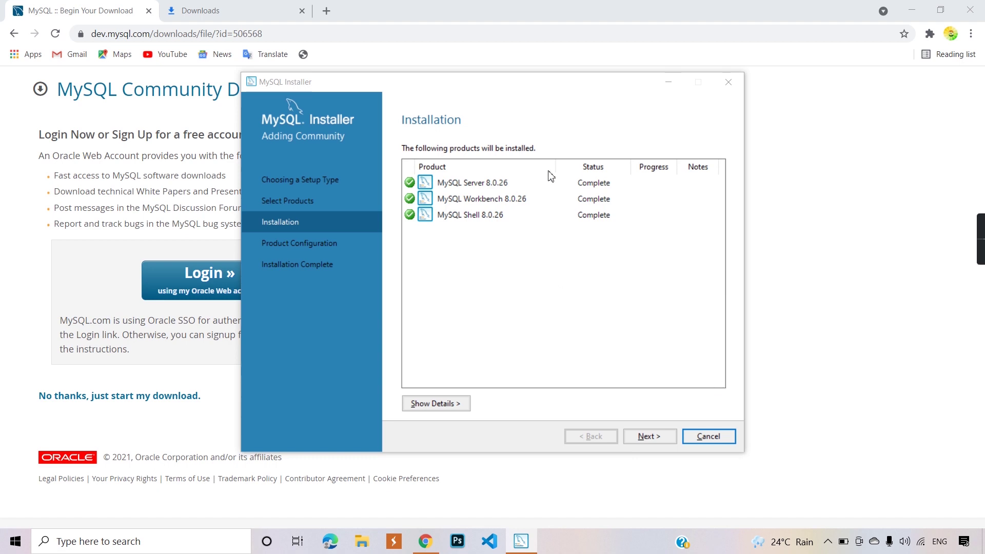
- Start configuring MySQL Server 8.0.26 and accept the Development Computer config type with TCP/IP on port 3306
left_click(640, 437)
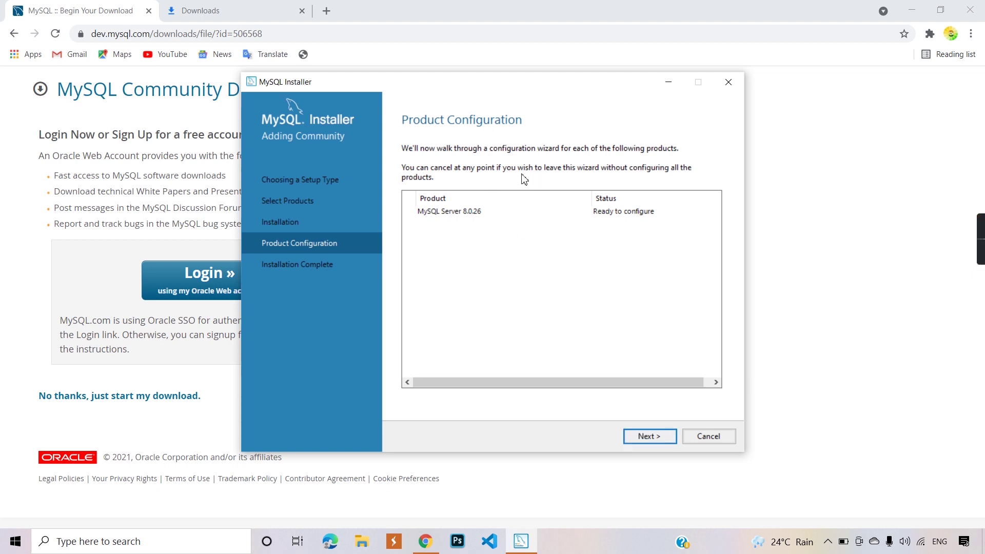
left_click(662, 443)
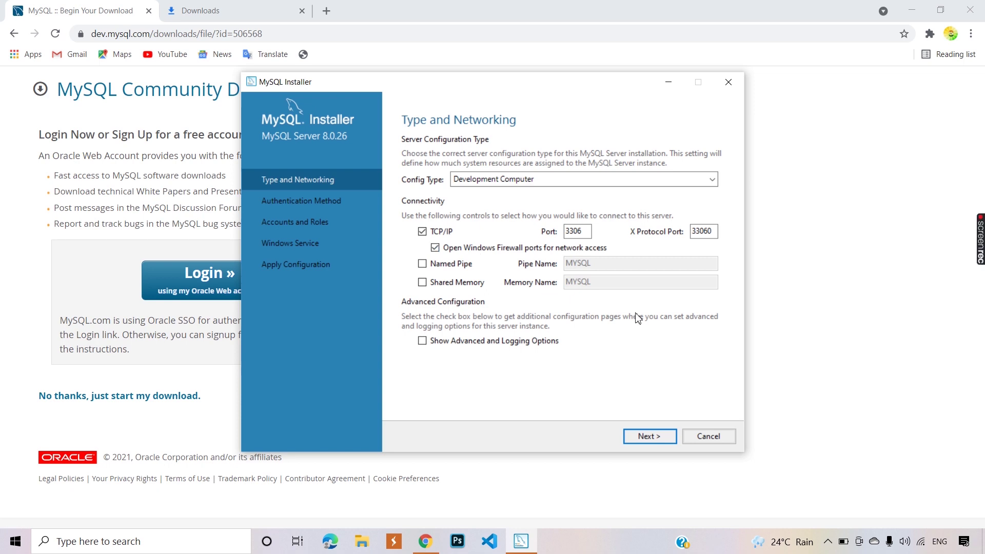
left_click(668, 437)
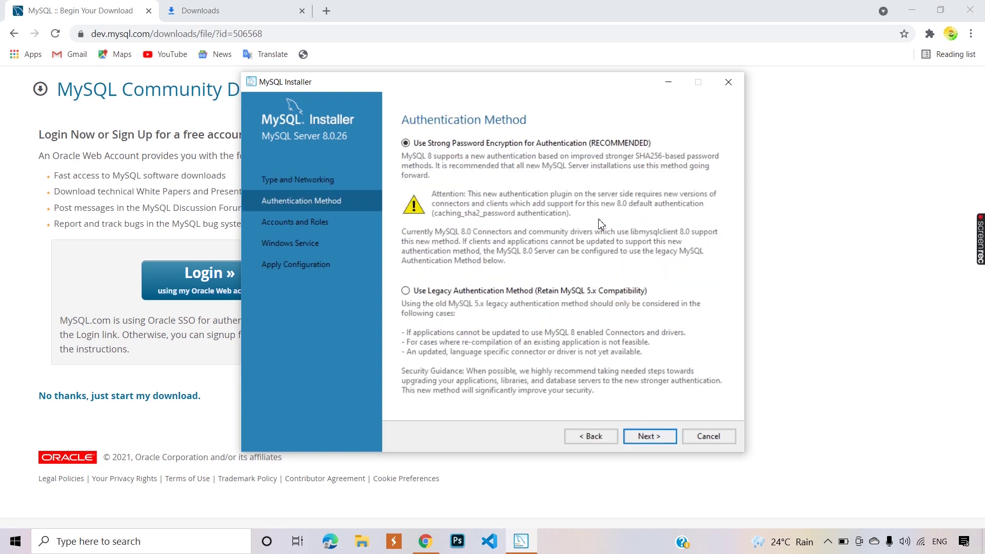
- Accept strong password encryption as the authentication method, and enter and repeat the MySQL root password
left_click(649, 436)
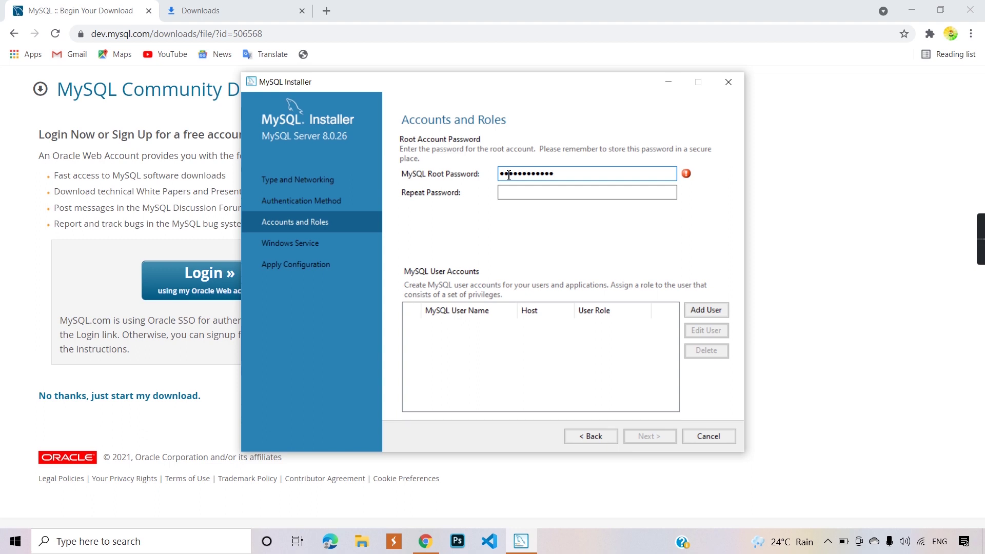
left_click(528, 193)
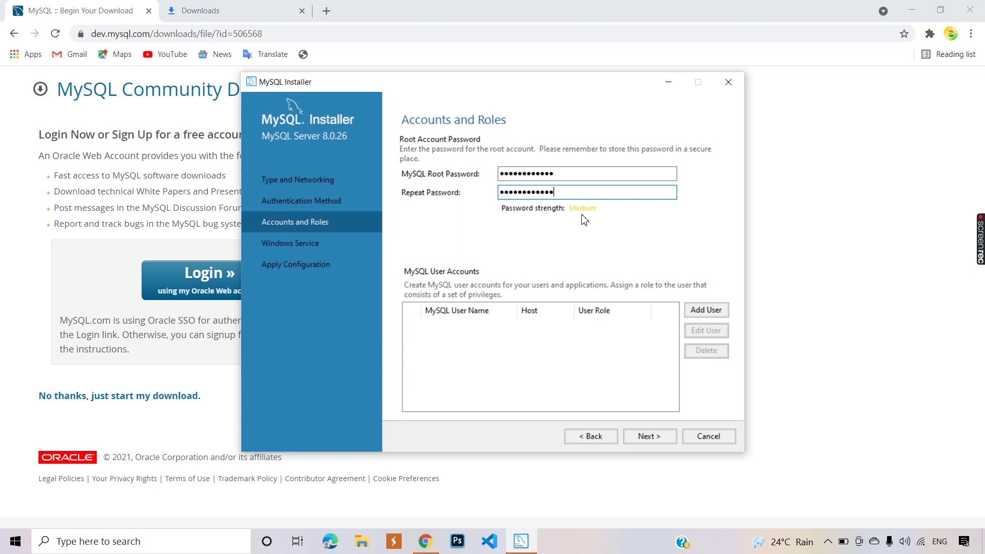
- Review the role and host options for a new MySQL user account, and leave without adding a user
left_click(716, 312)
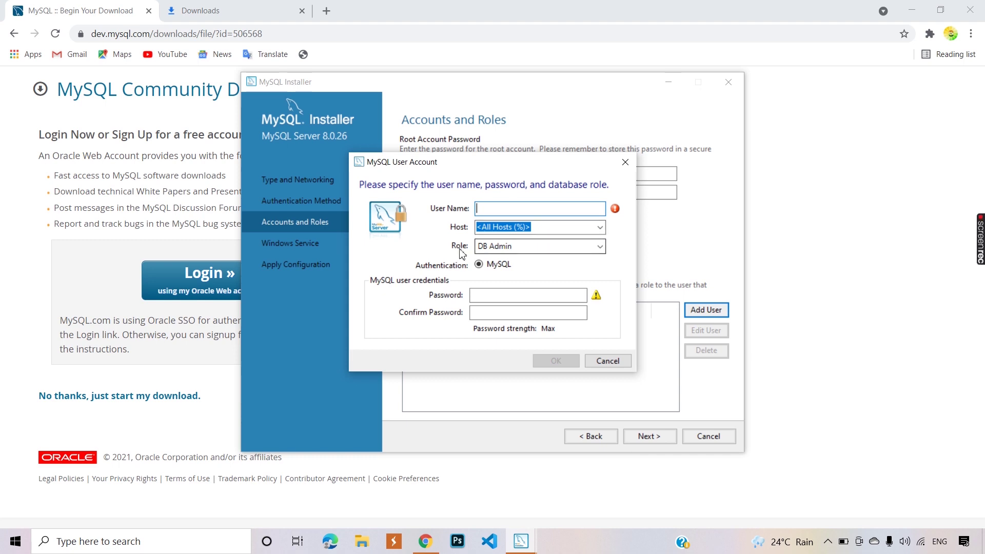
left_click(600, 246)
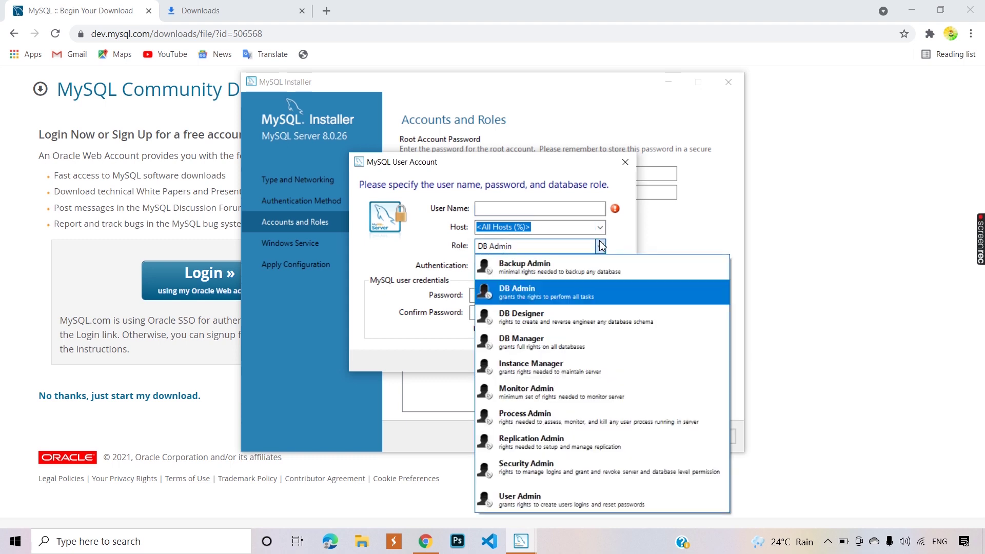
left_click(601, 247)
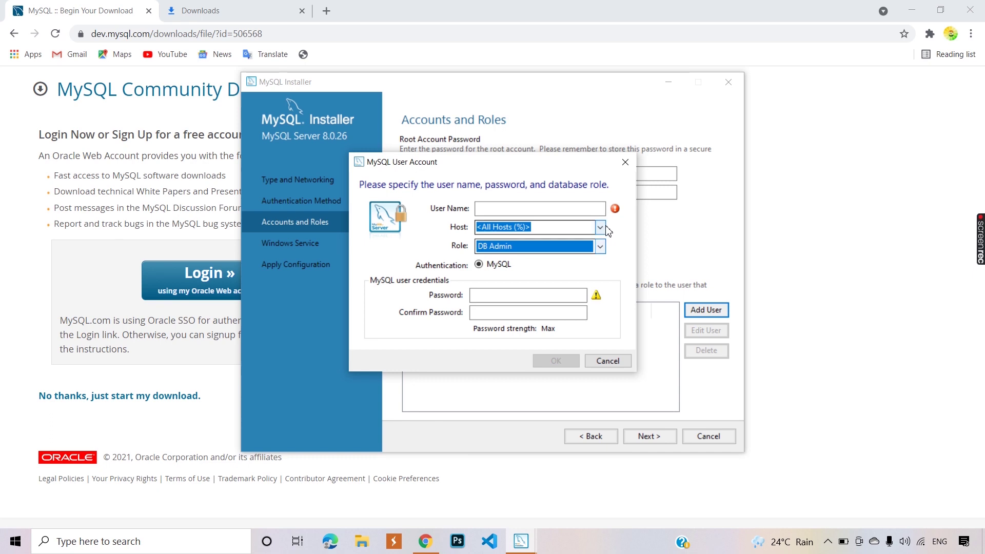
left_click(601, 227)
left_click(601, 227)
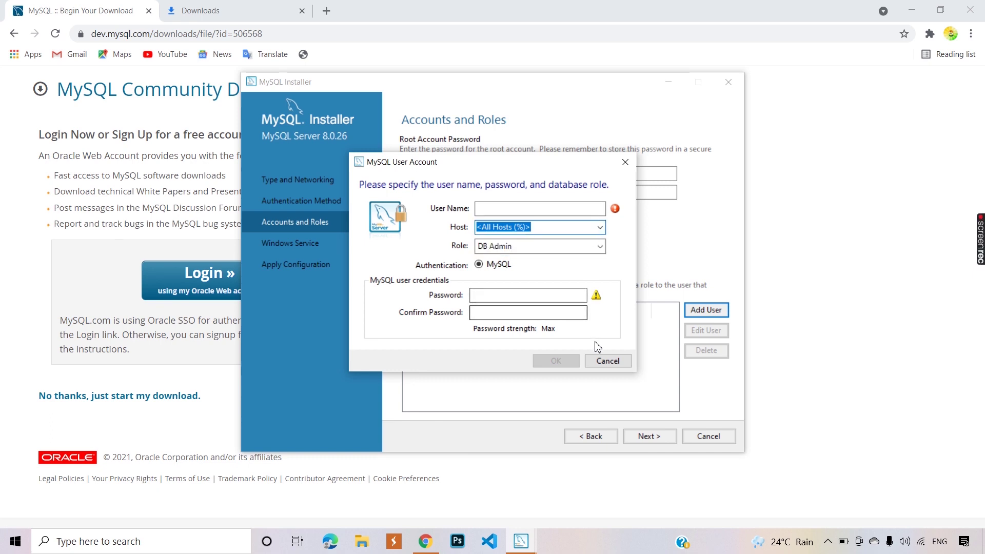
left_click(617, 366)
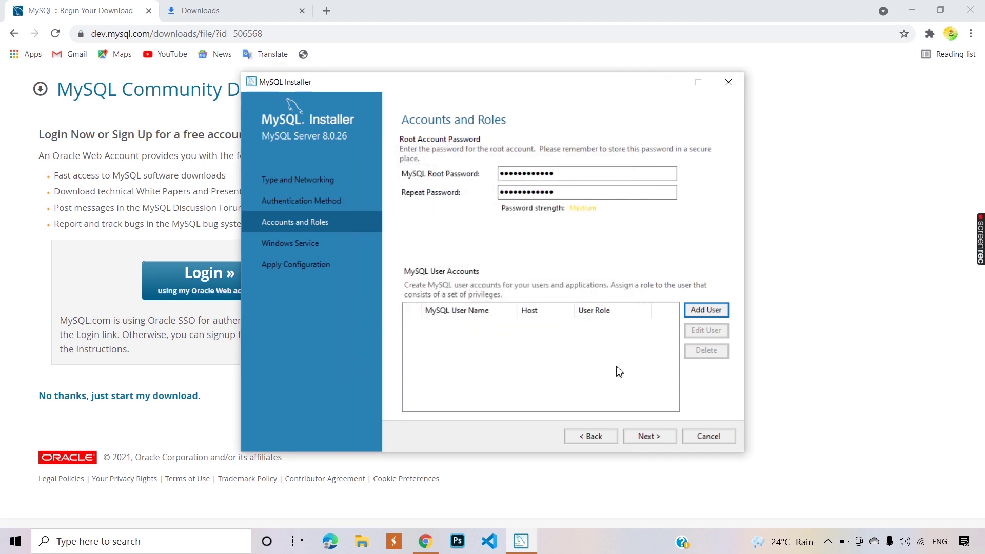
- Keep MySQL80 as a Windows service under the Standard System Account and apply the server configuration
left_click(666, 439)
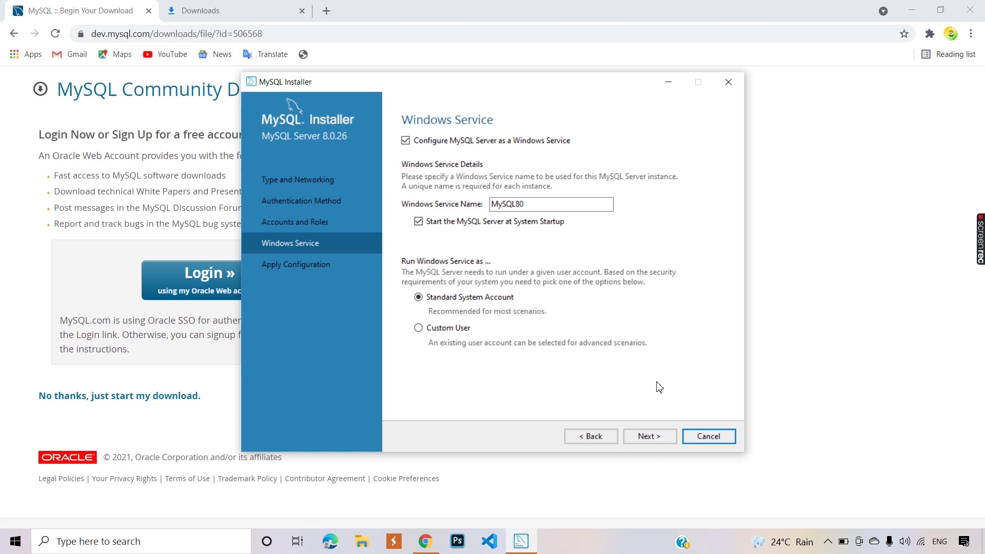
left_click(661, 437)
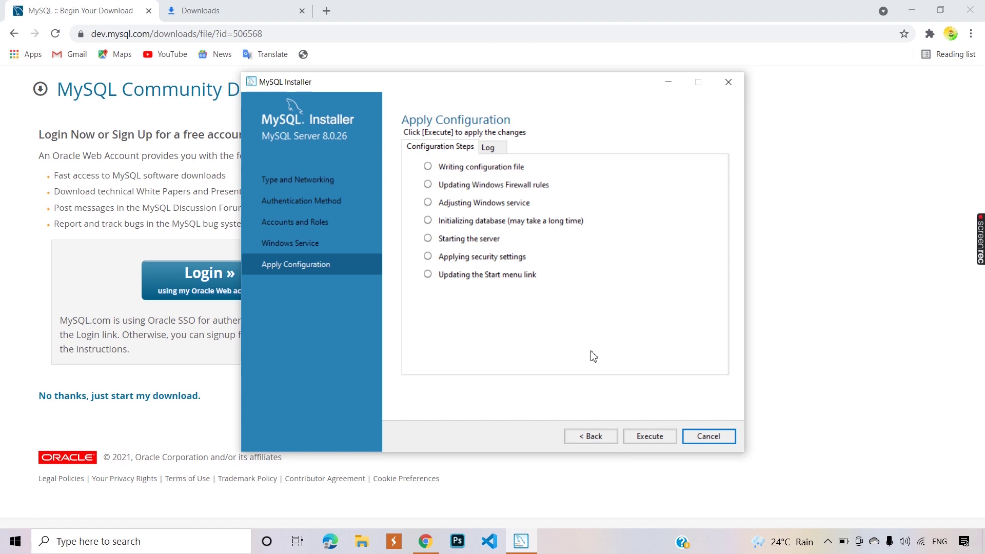
left_click(662, 437)
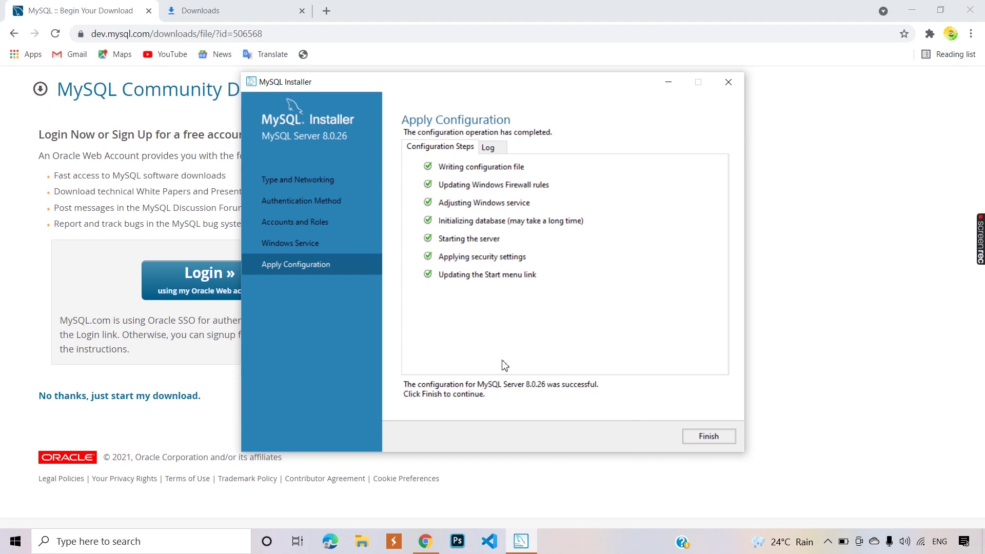
- Check the configuration log, finish the MySQL Server configuration and continue to the Installation Complete page
left_click(500, 154)
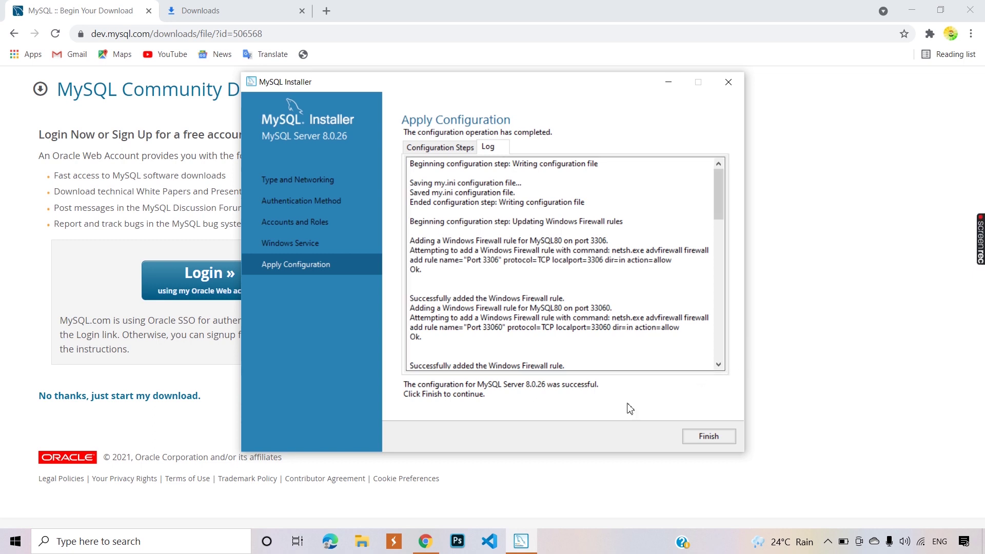
left_click(709, 437)
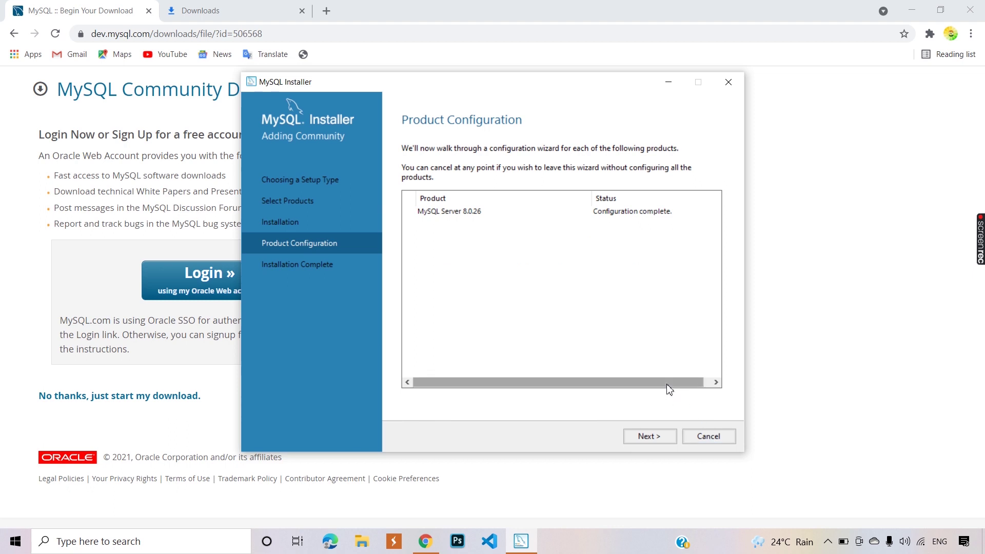
left_click(675, 439)
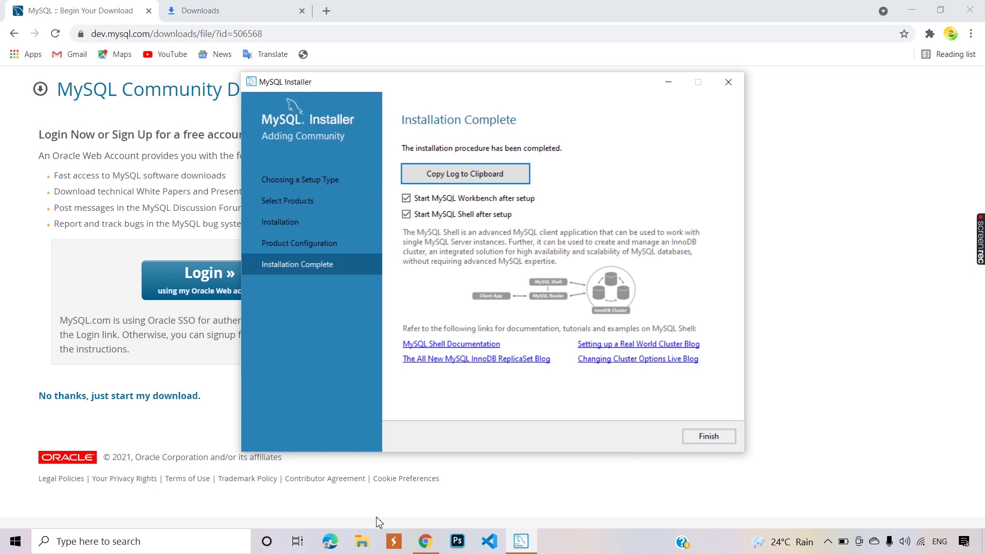
- Switch to File Explorer and open the MySQL folder inside Program Files on the Windows (C:) drive
left_click(365, 543)
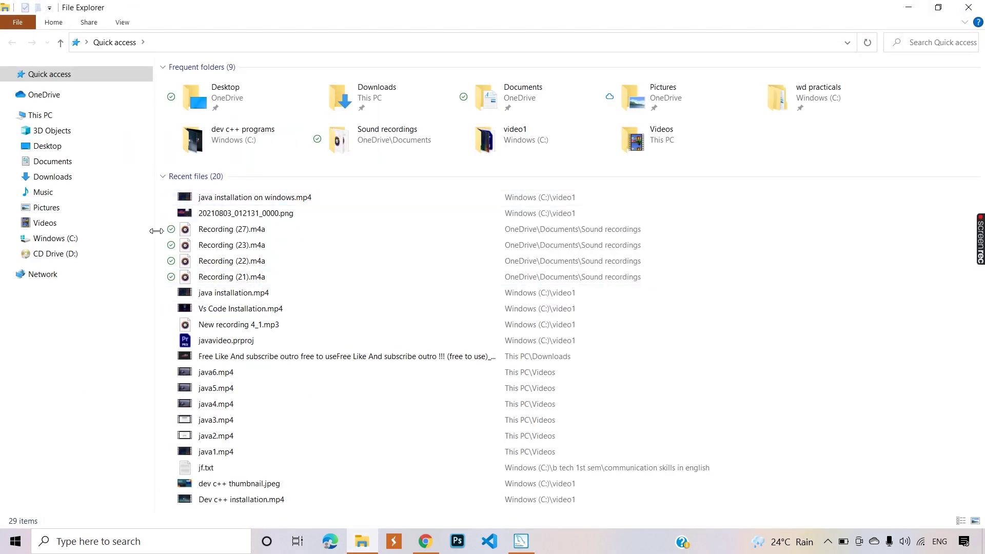
left_click(96, 247)
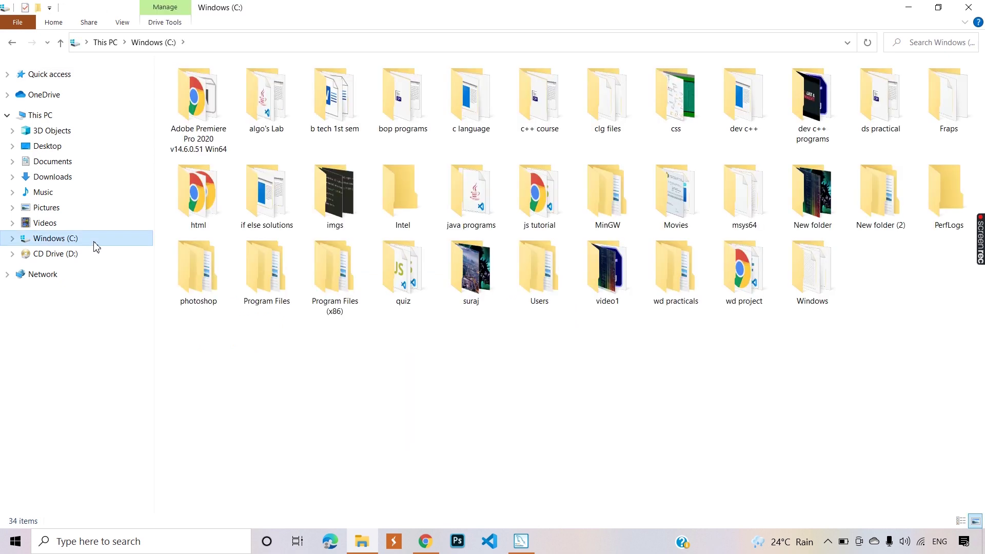
double_click(283, 281)
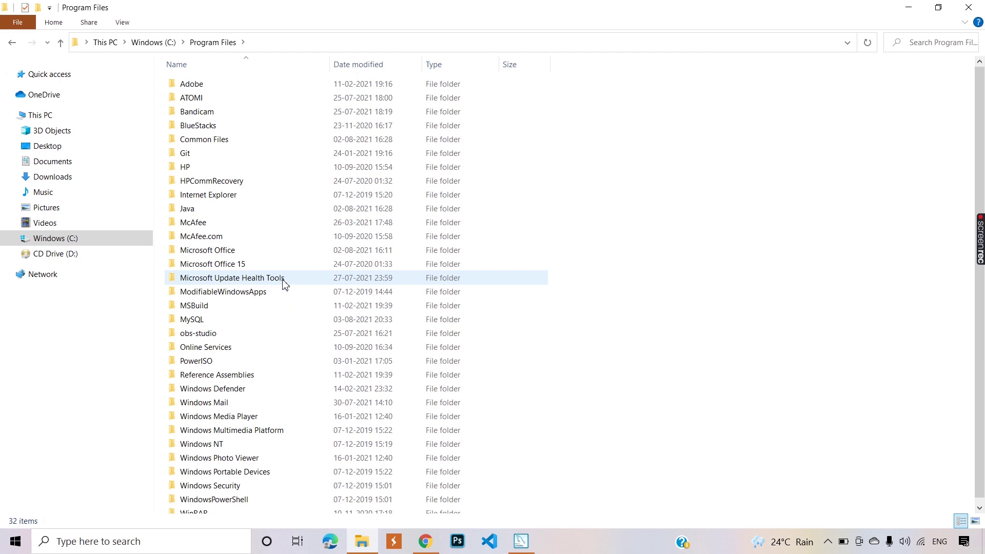
left_click(204, 320)
double_click(204, 320)
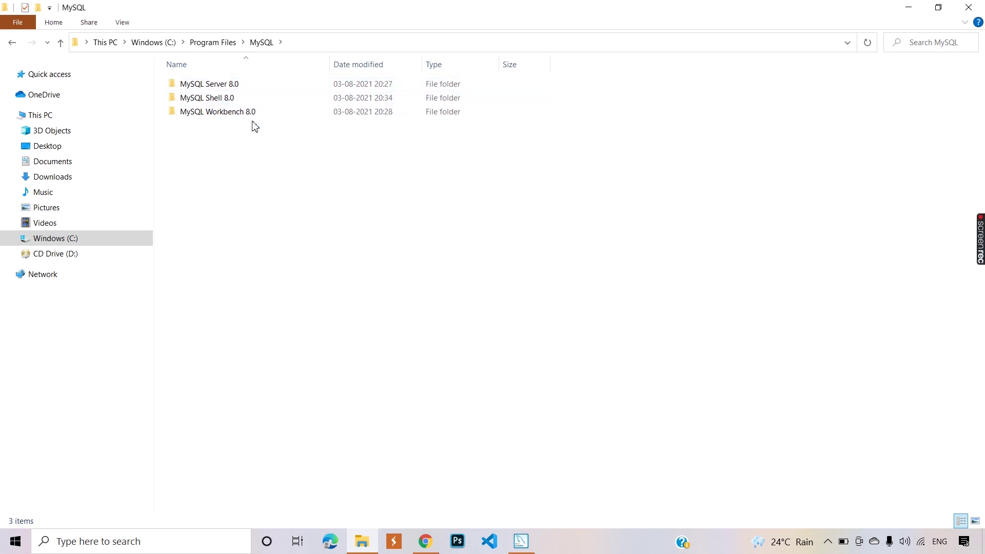
- Open the bin folder of MySQL Server 8.0 and copy its full path
left_click(258, 88)
double_click(258, 89)
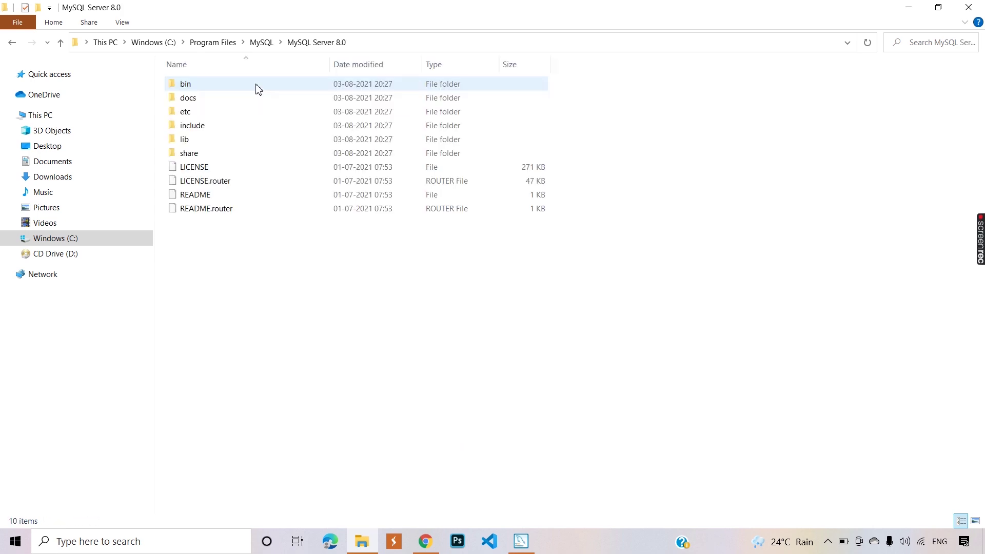
double_click(258, 88)
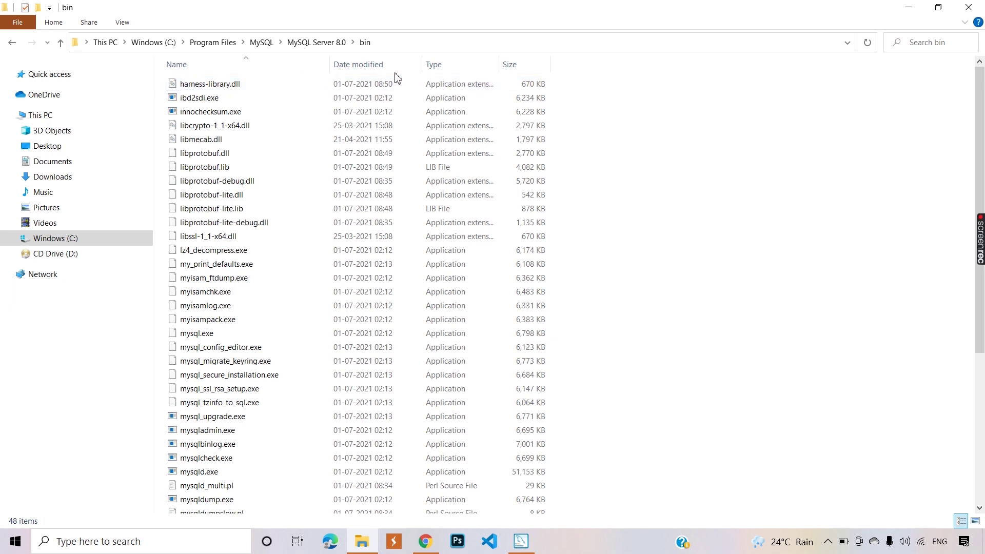
left_click(386, 44)
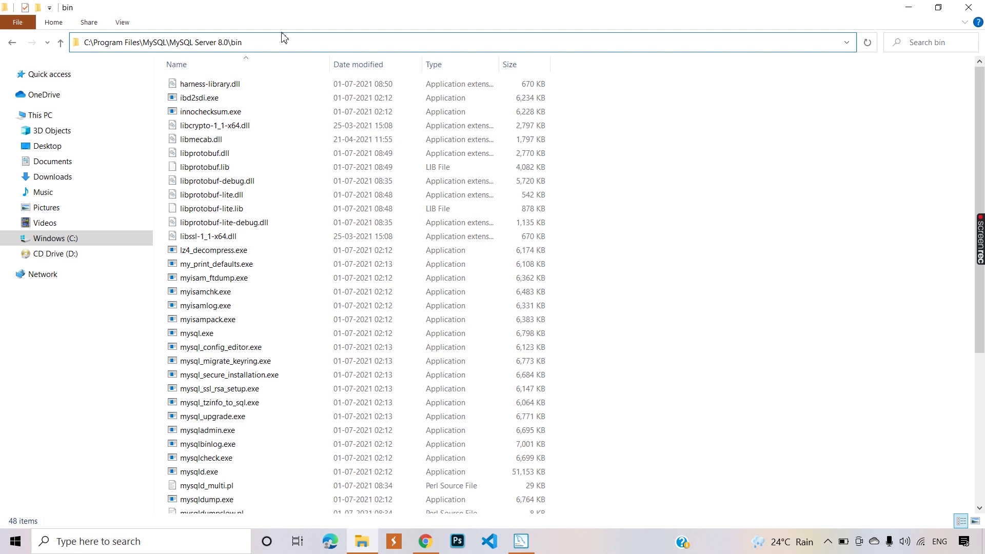
left_click_drag(249, 42, 92, 43)
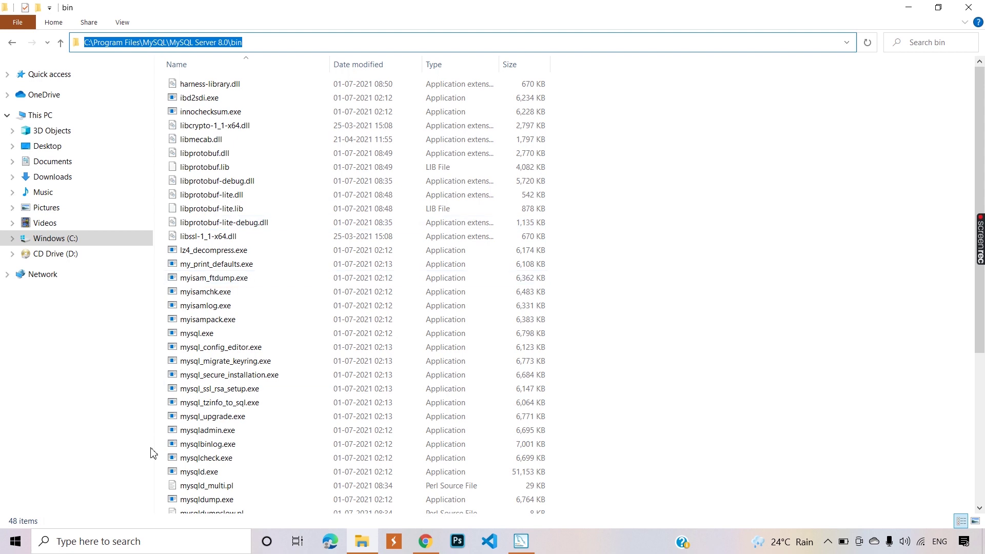
- Search Windows for the system environment variables settings and open the Environment Variables dialog
left_click(89, 548)
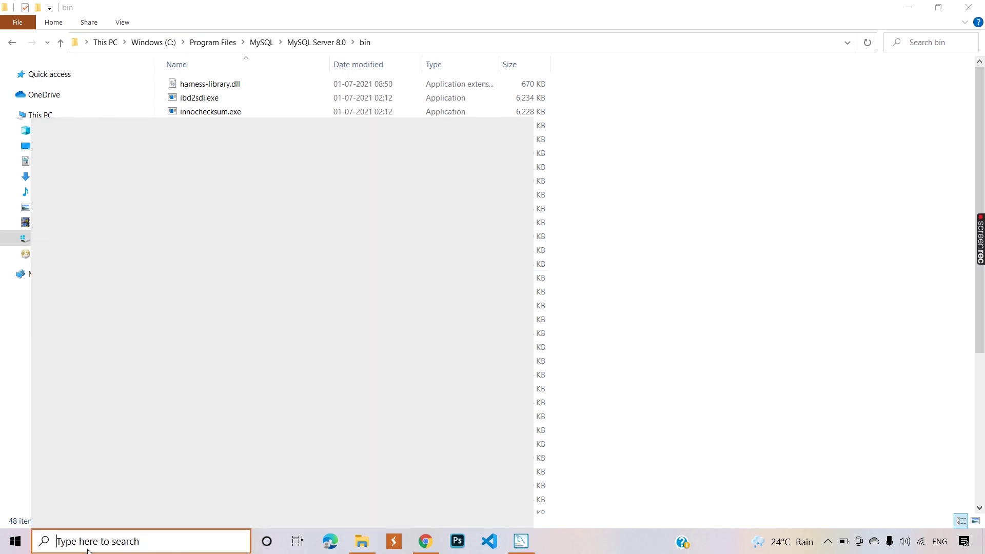
type("envir")
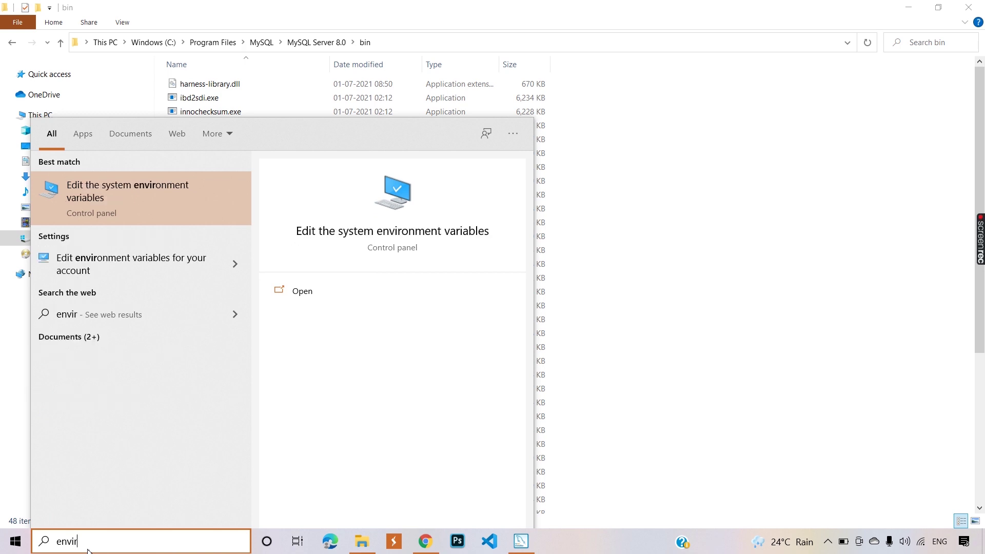
left_click(123, 203)
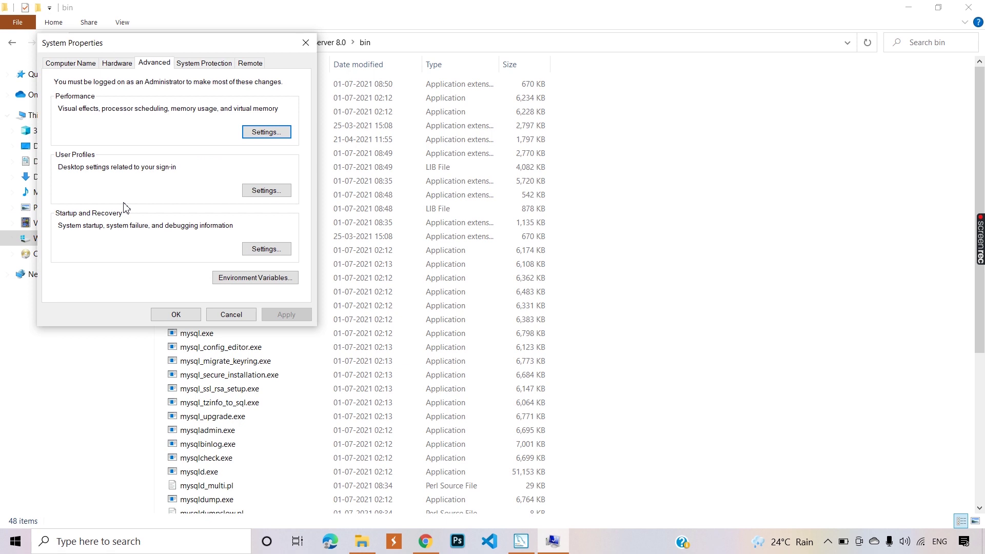
left_click(255, 282)
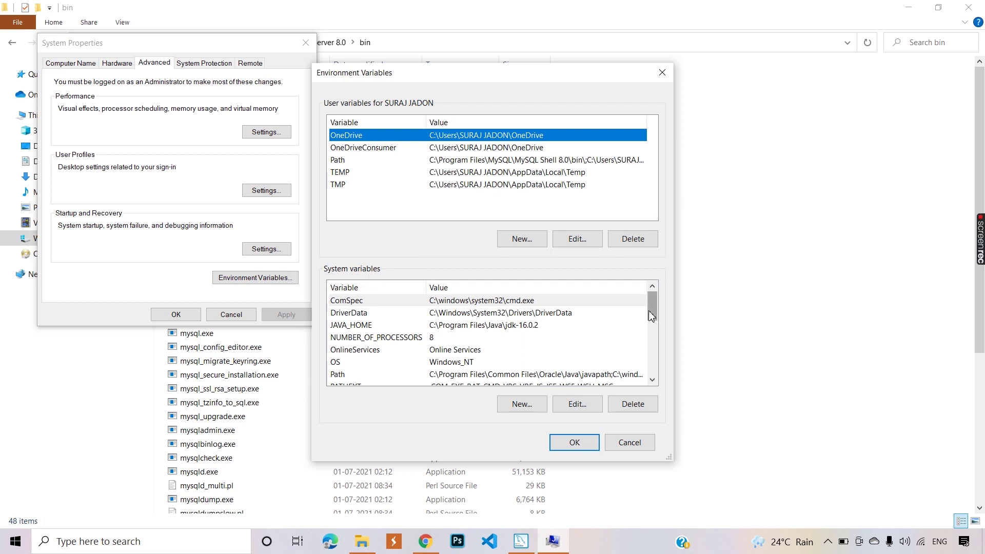
- Add C:\Program Files\MySQL\MySQL Server 8.0\bin as a new entry in the system Path variable and save the changes
left_click_drag(649, 309, 652, 318)
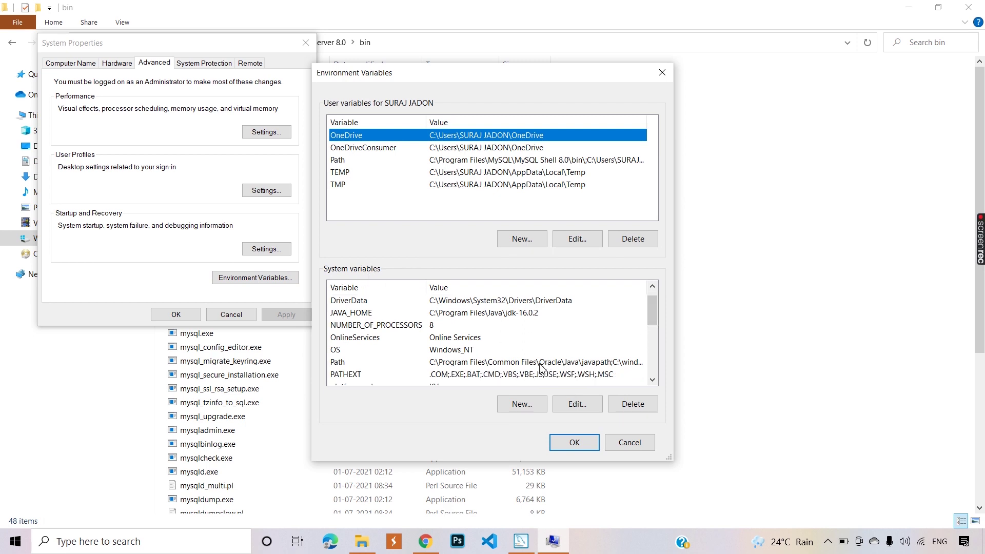
left_click(563, 360)
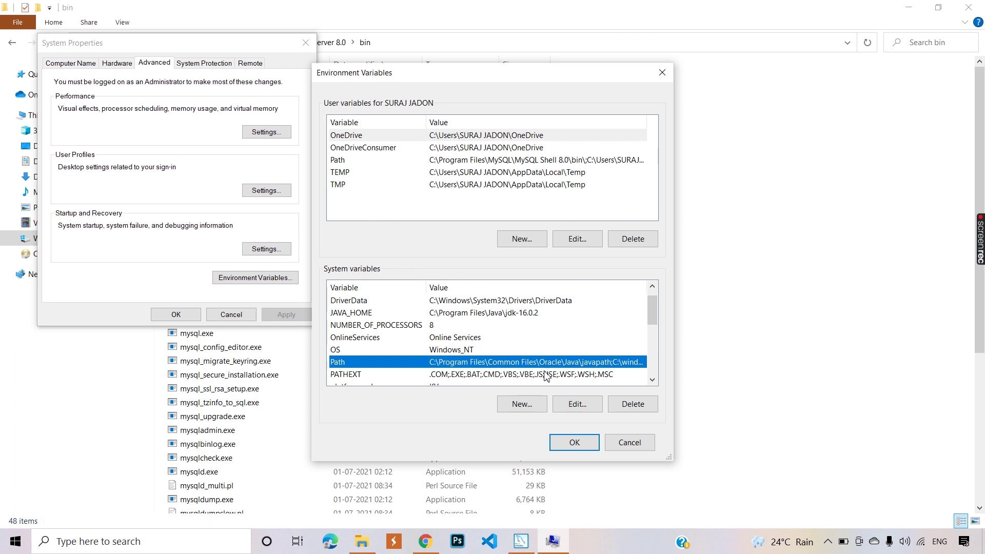
left_click(578, 405)
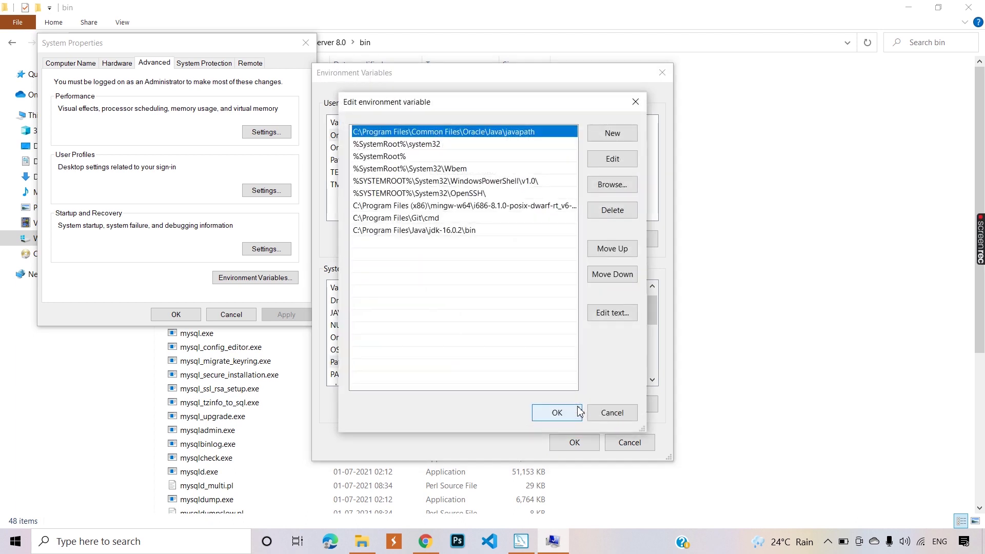
left_click(613, 134)
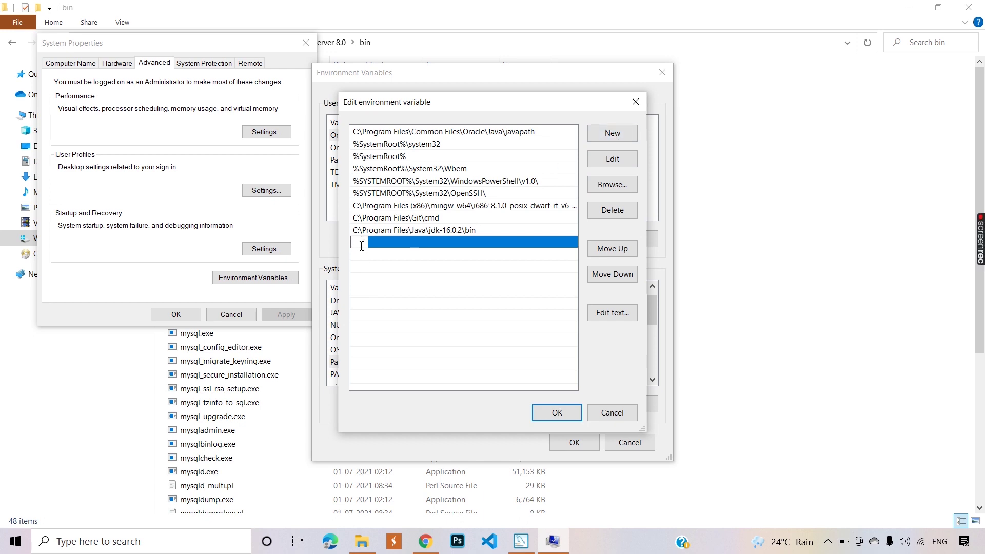
type("C:\\Program Files\\MySQL\\MySQL Server 8.0\\bin")
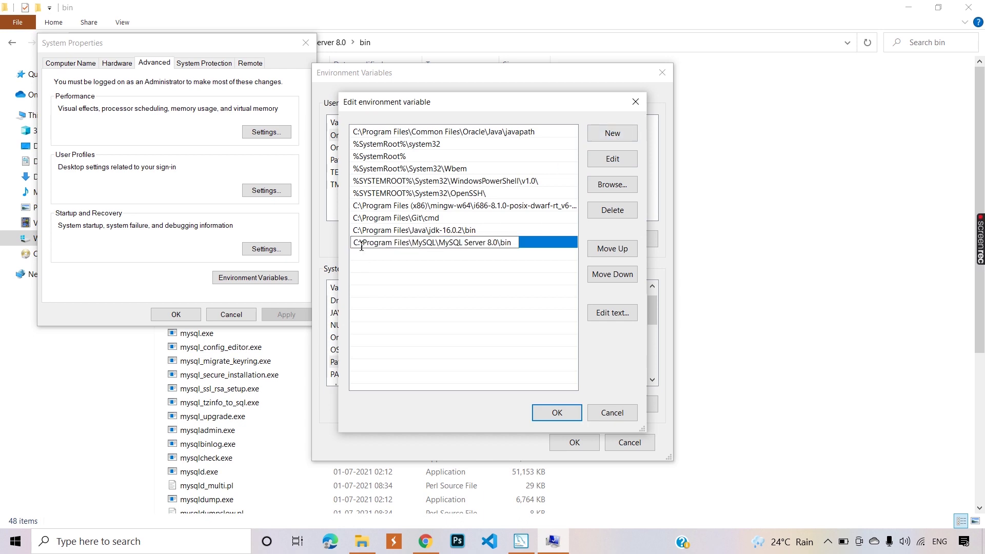
left_click(557, 413)
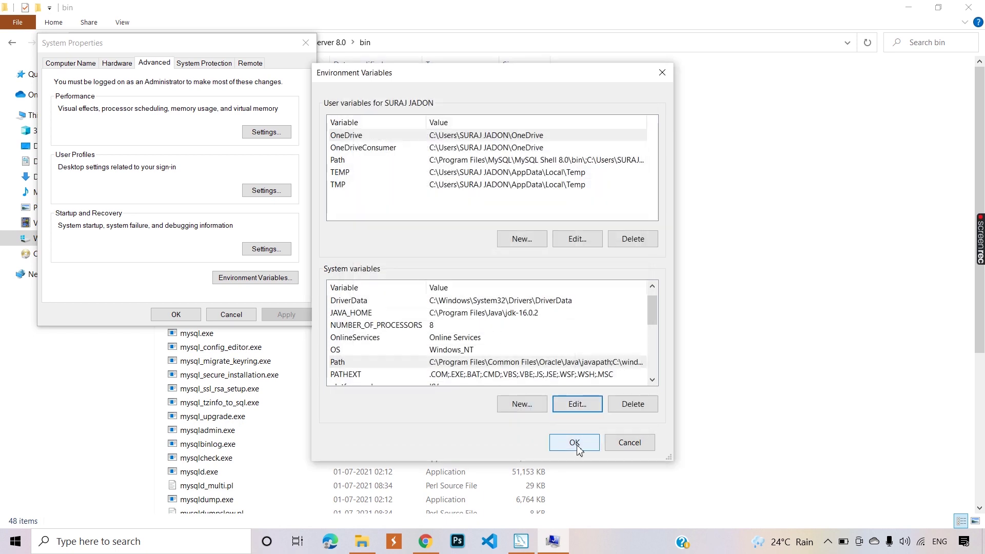
left_click(576, 444)
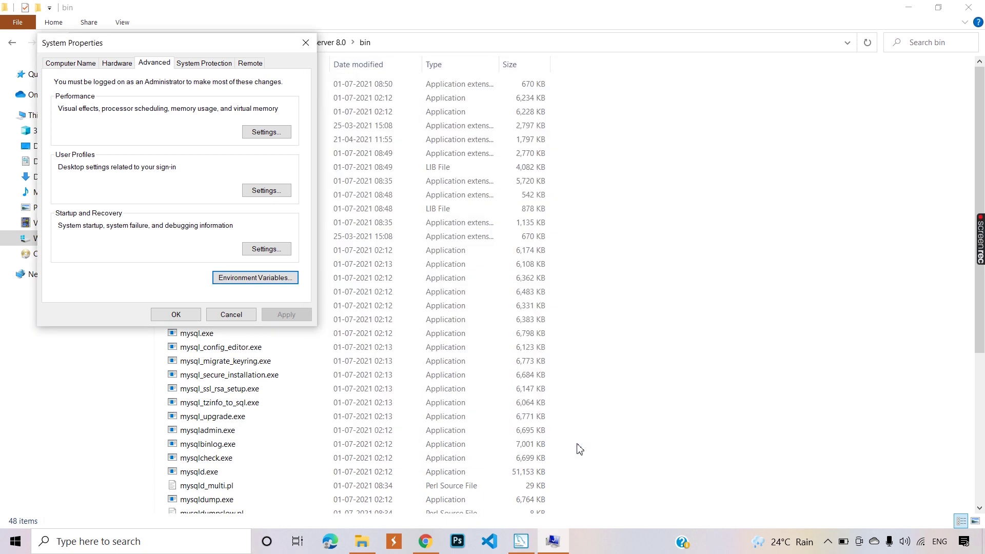
- Close System Properties and the bin folder window, and finish the MySQL Installer with Workbench and Shell set to start
left_click(175, 314)
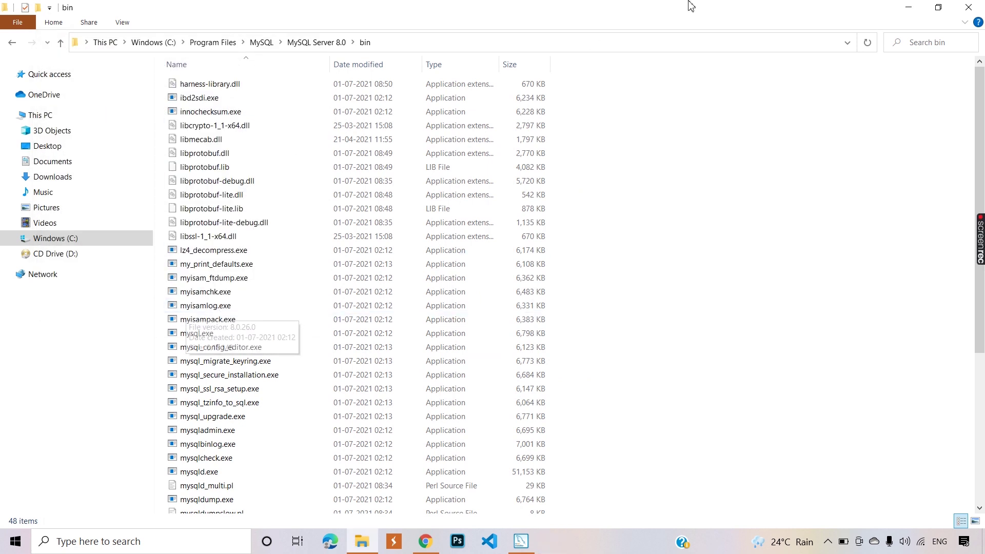
left_click(981, 6)
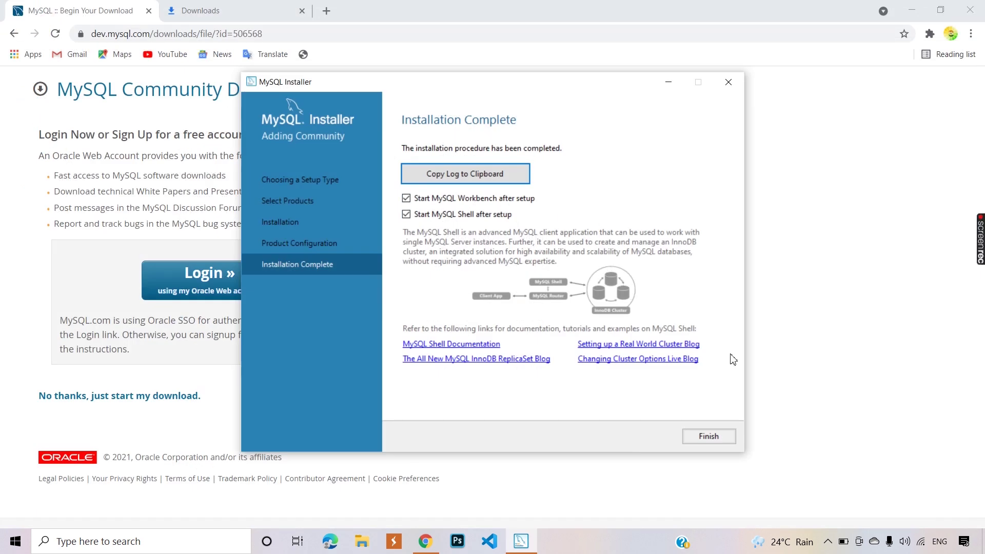
key("alt")
left_click(709, 437)
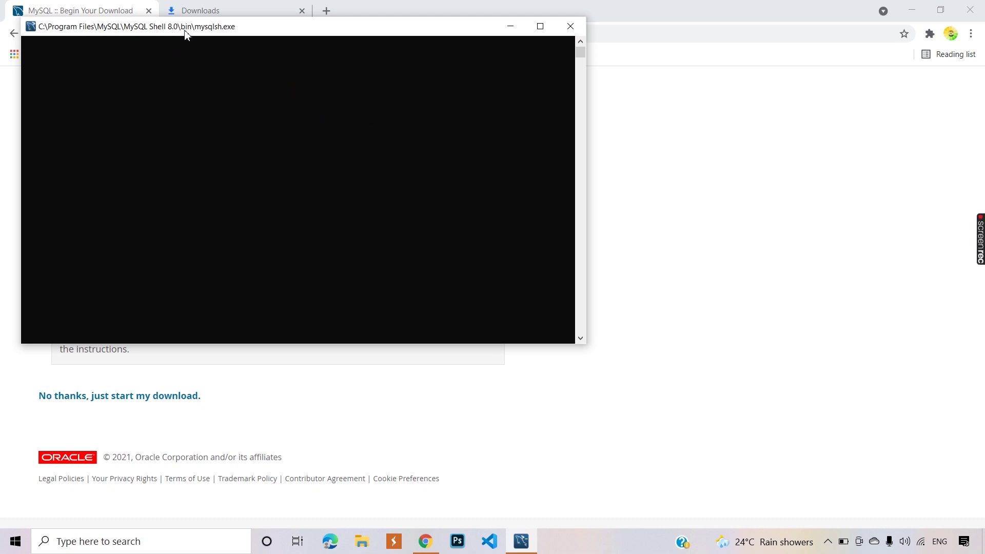
- Search Windows for cmd and open Command Prompt, minimizing the MySQL Shell and Workbench windows
left_click(517, 27)
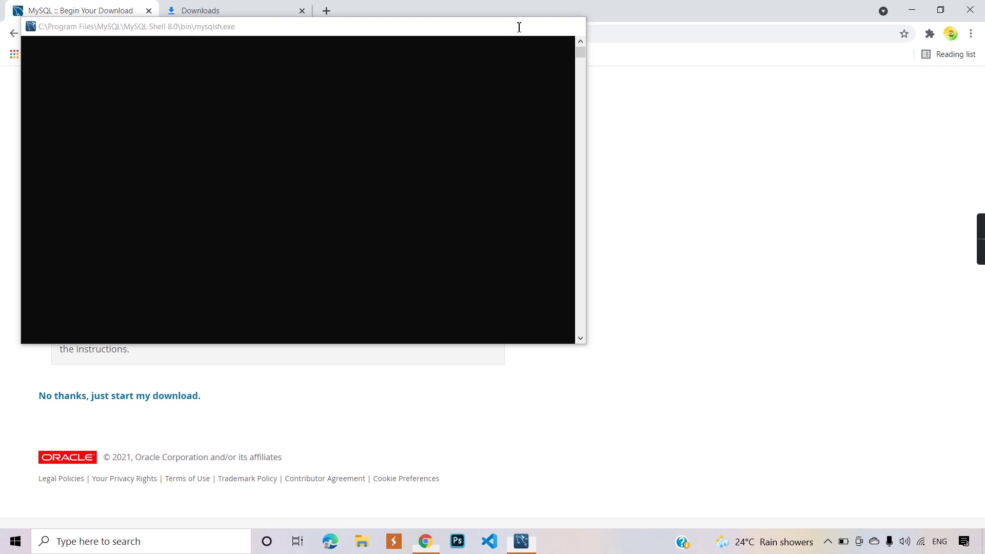
left_click(155, 542)
type("cmd")
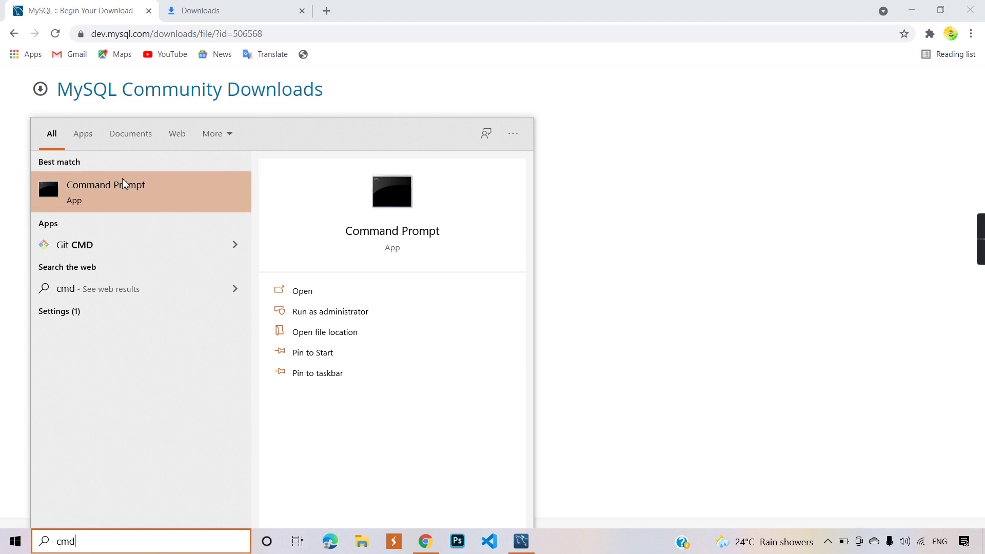
left_click(114, 191)
left_click(114, 191)
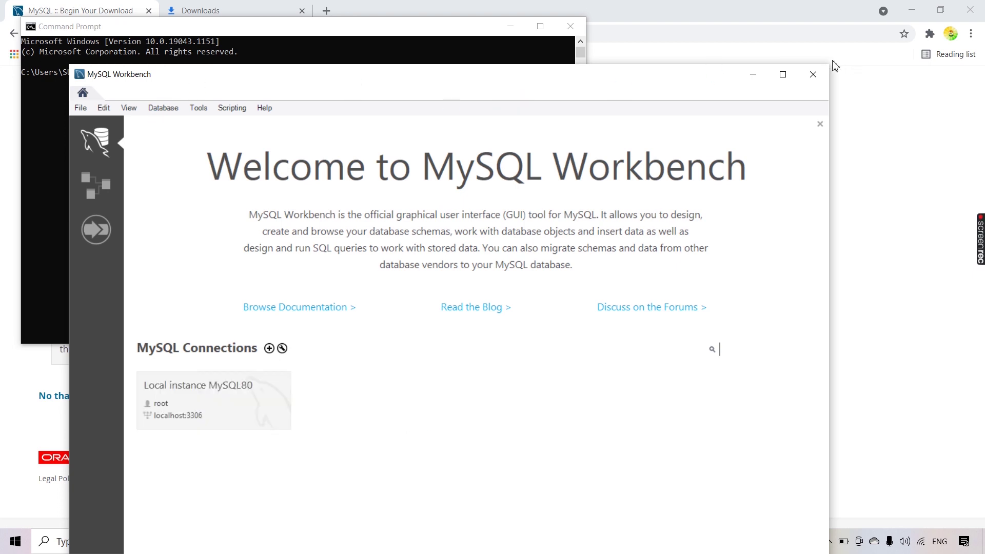
left_click(754, 75)
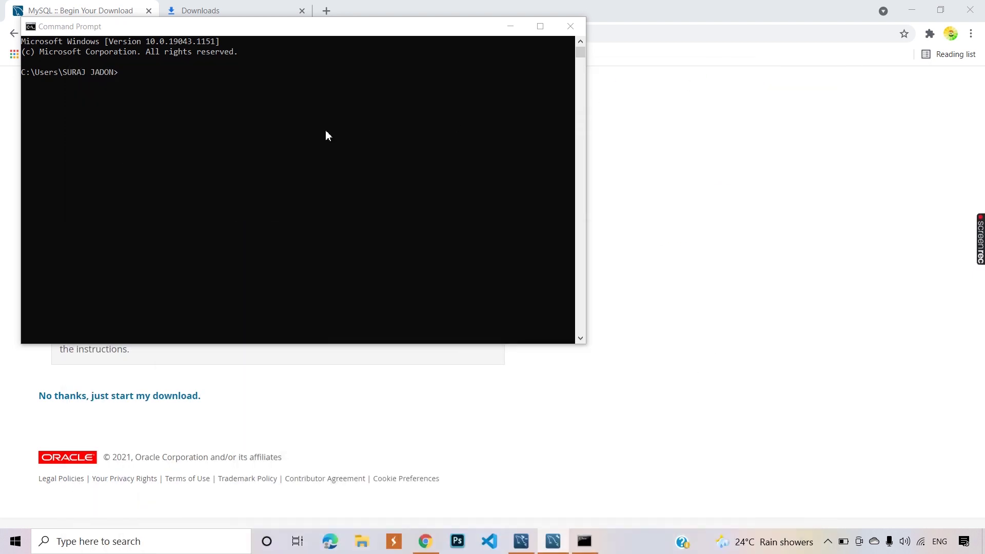
left_click(149, 82)
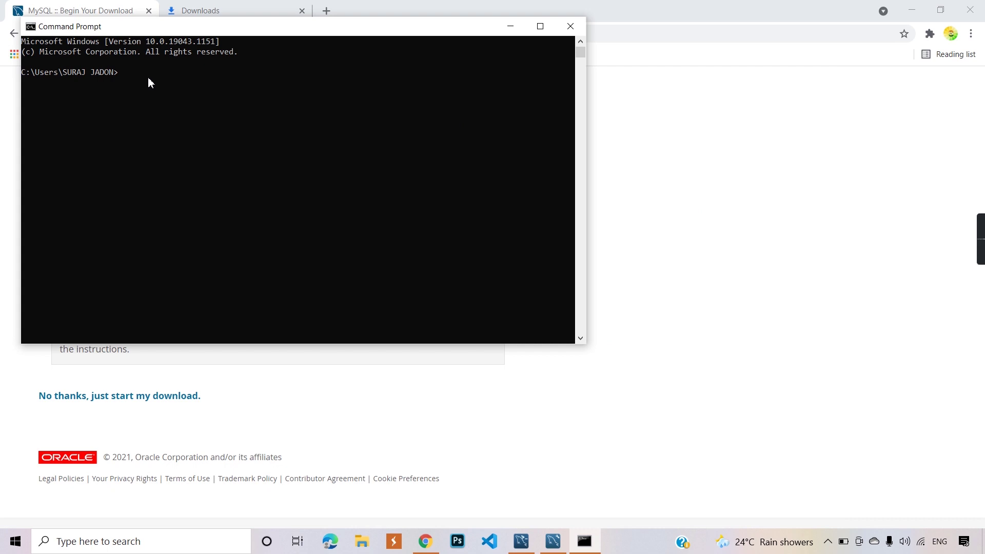
- Log in to the MySQL server with mysql -u root -p and enter the root password
left_click(133, 72)
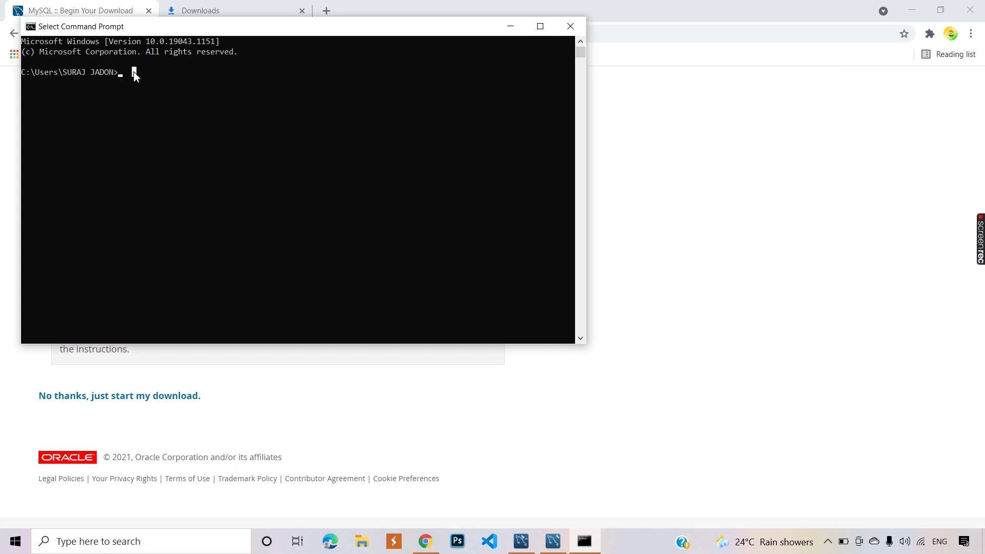
left_click(123, 73)
type("mysql -")
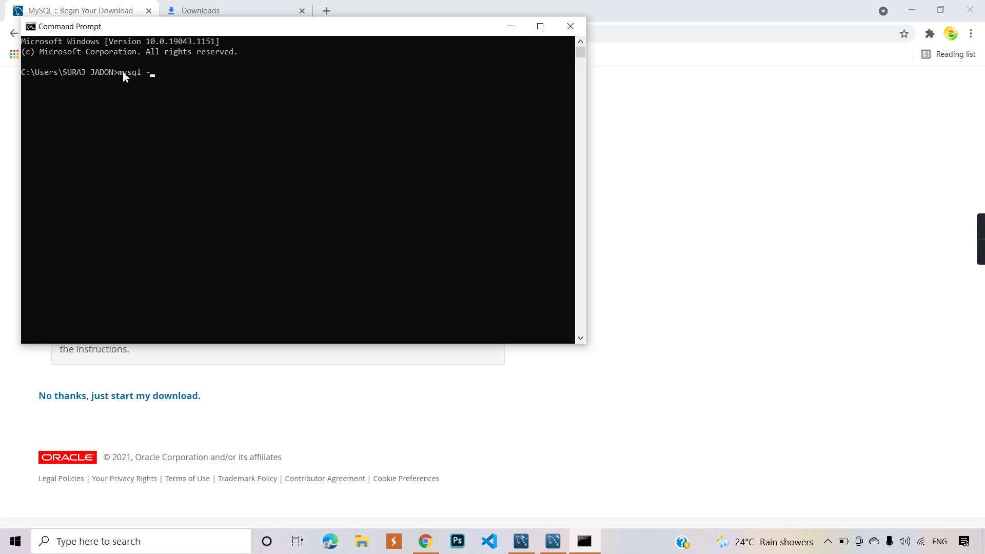
type("u root -p")
key("Return")
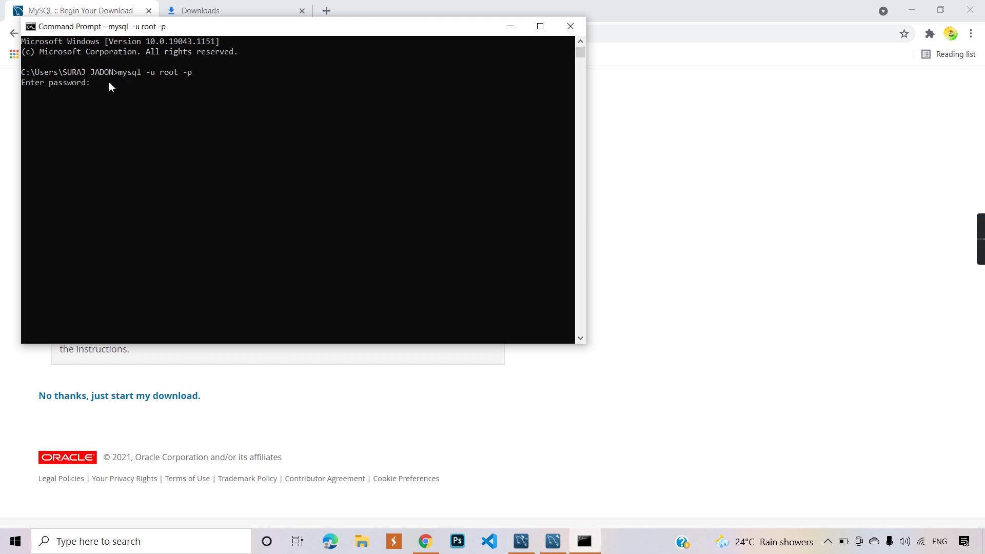
type("*")
type("****")
key("Return")
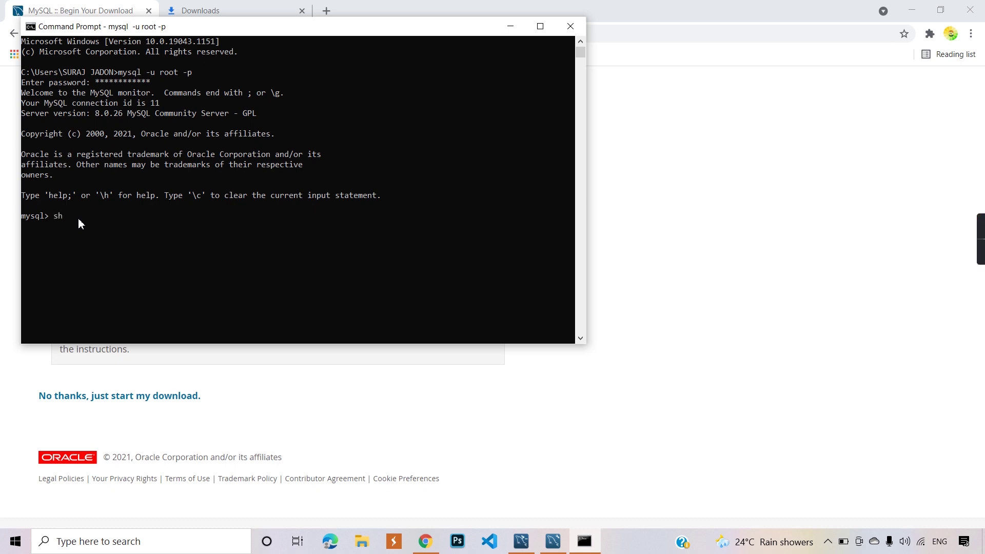
- List the server's existing databases with show databases;
type("ow databases;")
key("Return")
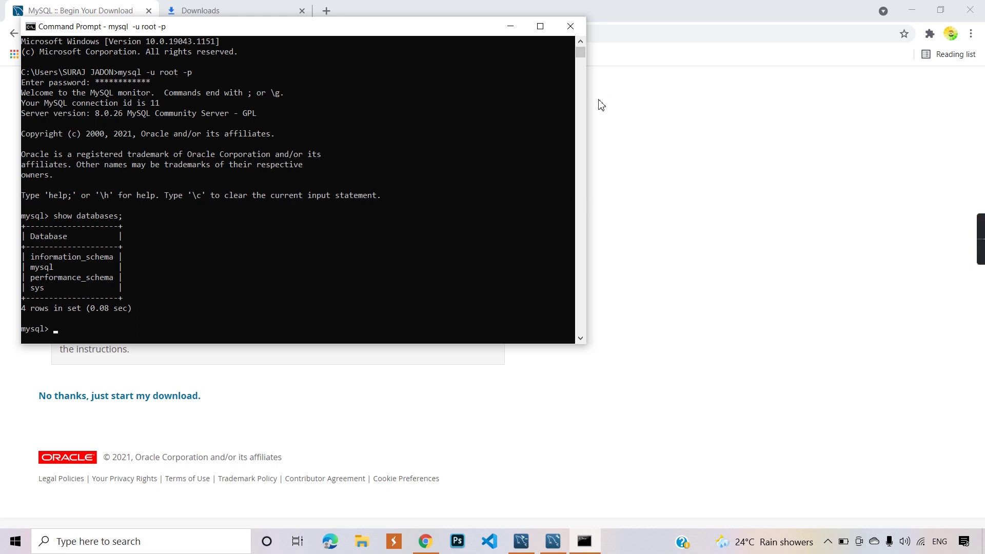
left_click(580, 338)
left_click(580, 338)
left_click(580, 338)
double_click(580, 338)
double_click(580, 338)
double_click(580, 338)
double_click(580, 338)
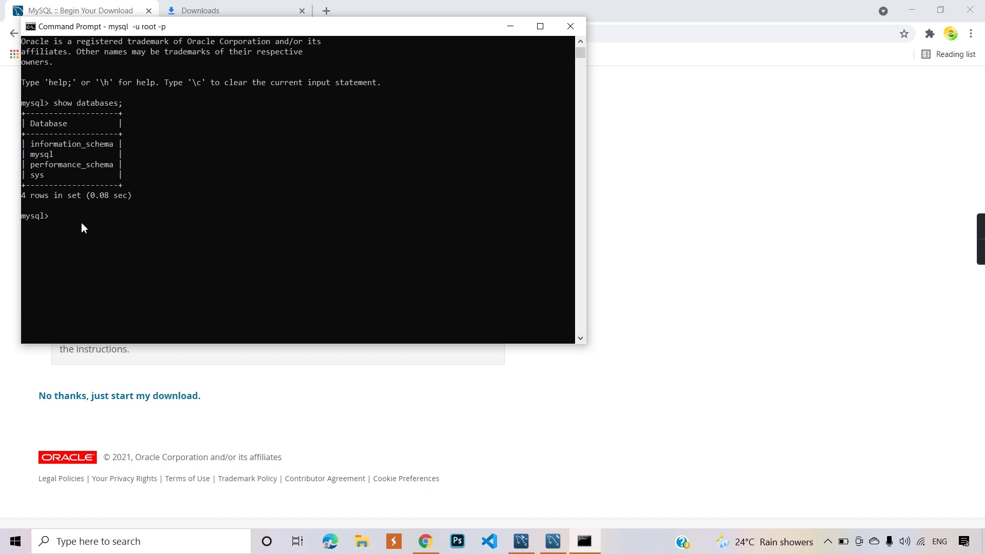
- Create a database named with the user's first name, and list the databases again with show databases;
type("create database suraj;")
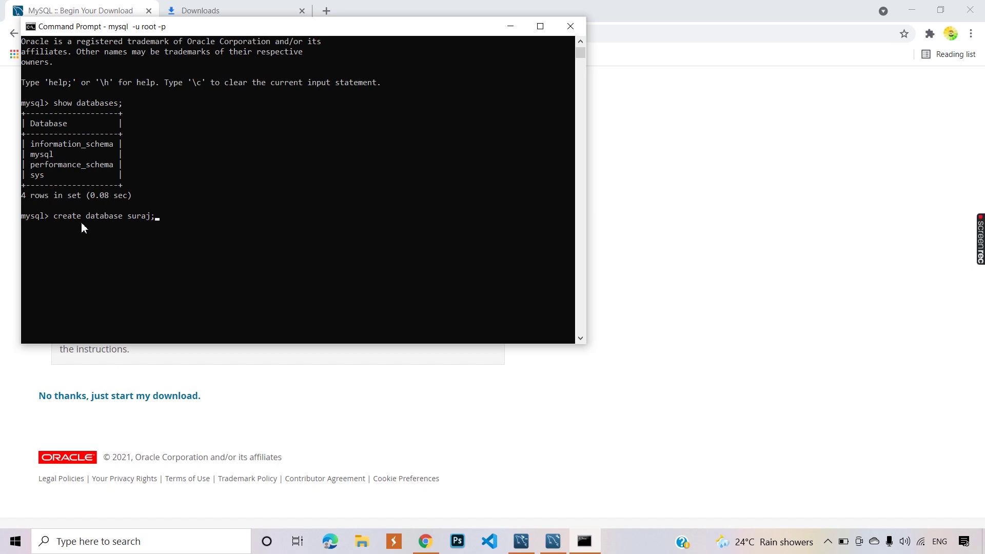
key("Return")
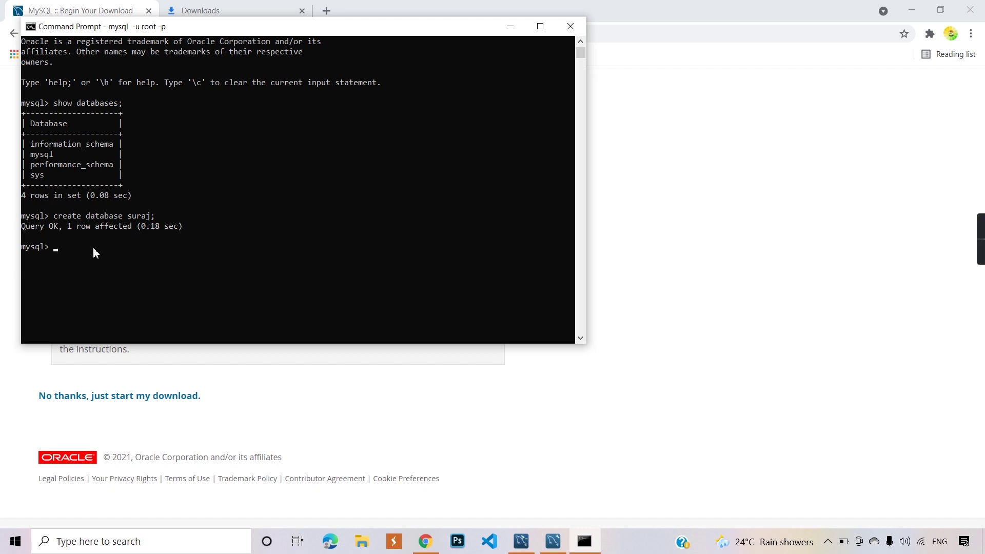
type("show databases;")
key("Return")
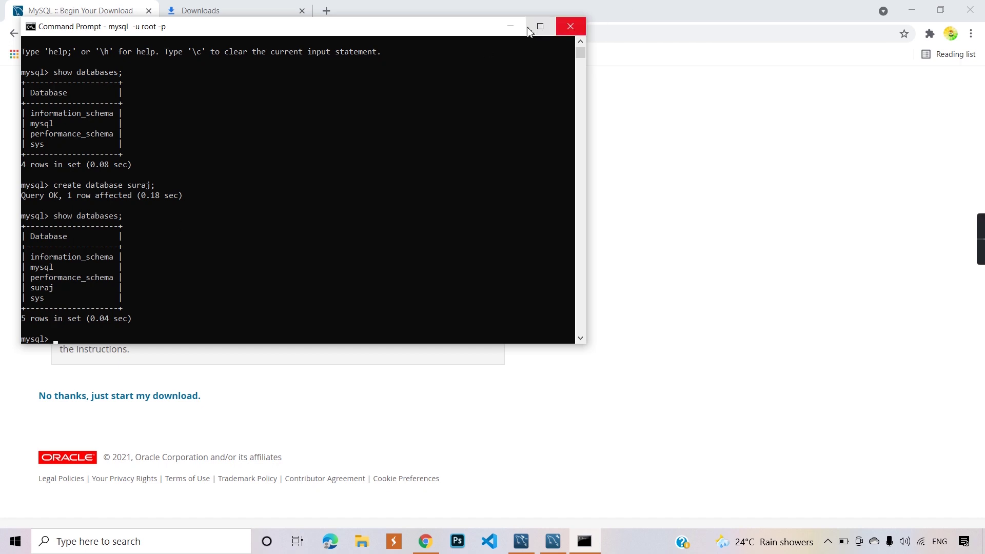
- Minimize Command Prompt, switch to MySQL Workbench and maximize its window
left_click(511, 28)
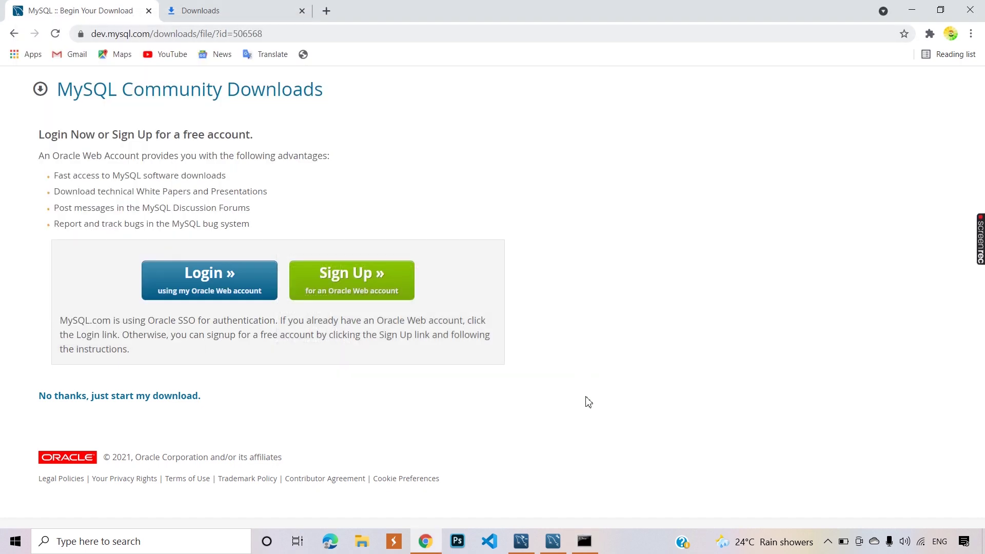
mouse_move(552, 540)
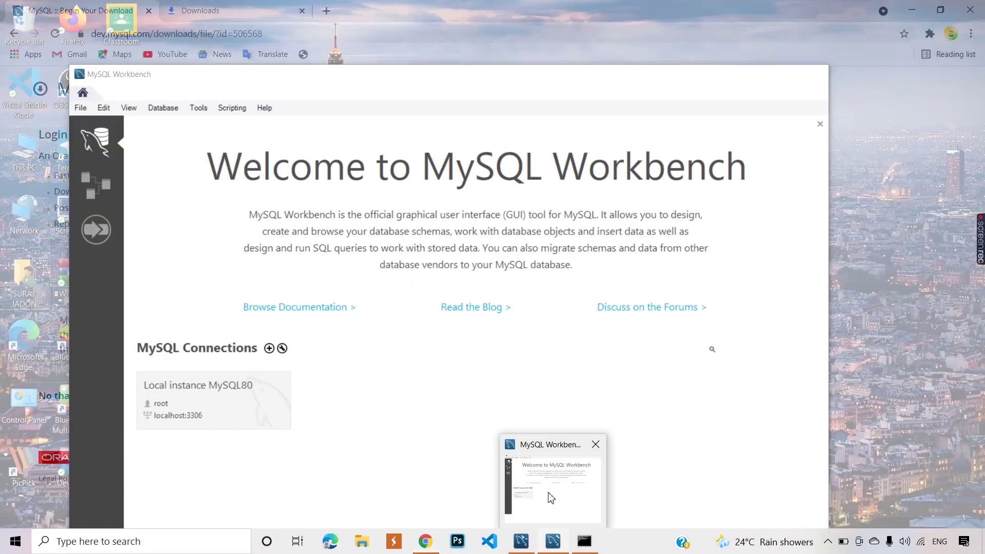
left_click(550, 492)
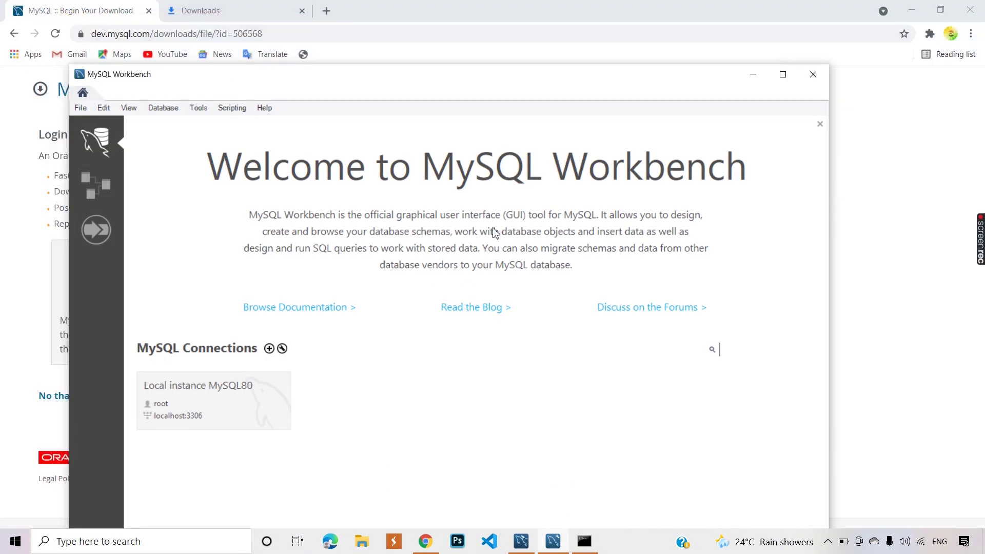
left_click(782, 74)
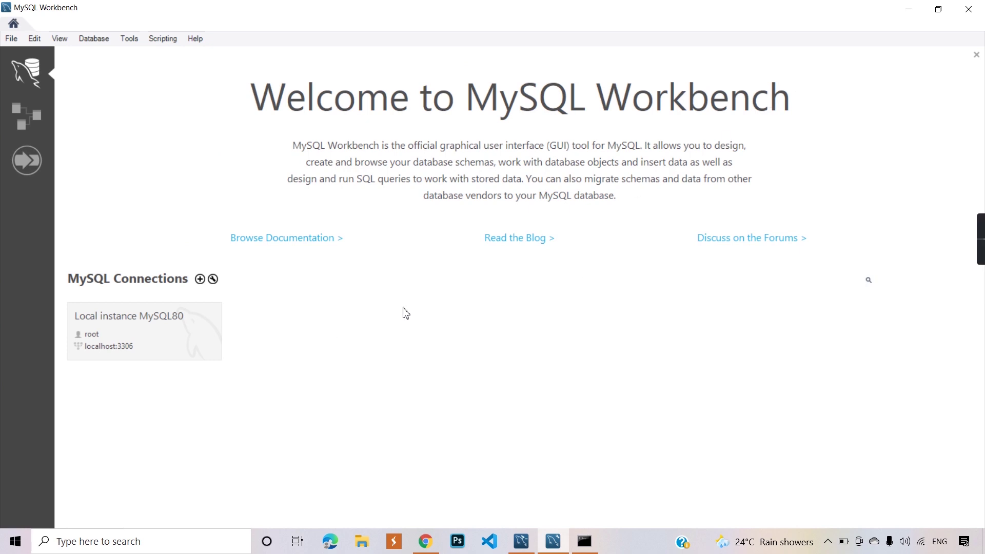
- Connect to Local instance MySQL80 as root, entering the root password and choosing to save it in the vault
left_click(107, 335)
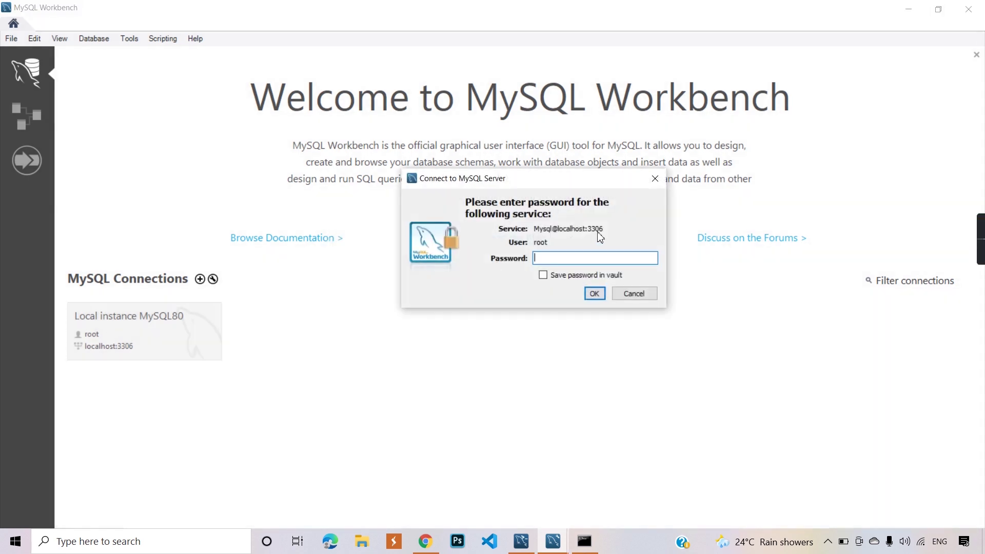
type("*******")
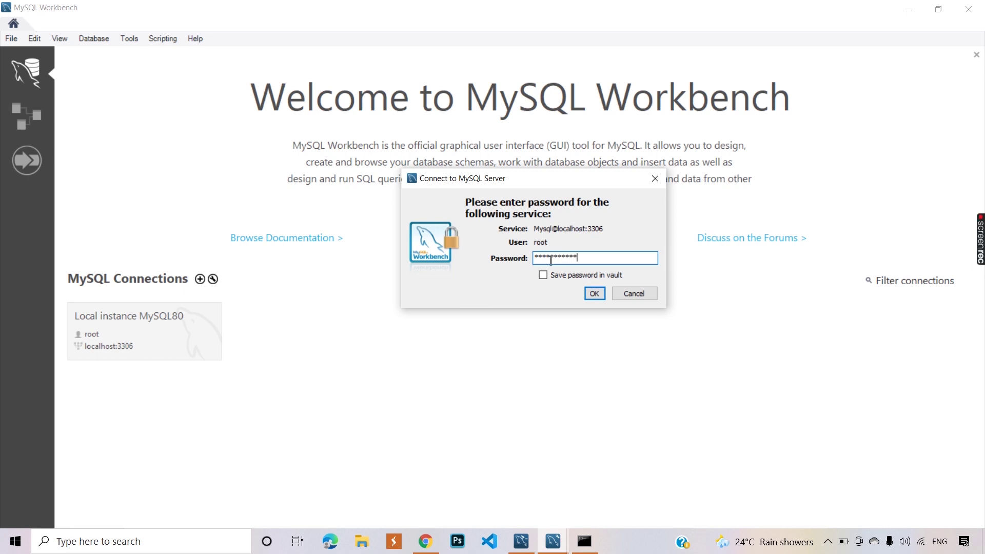
type("*")
left_click(543, 277)
left_click(595, 293)
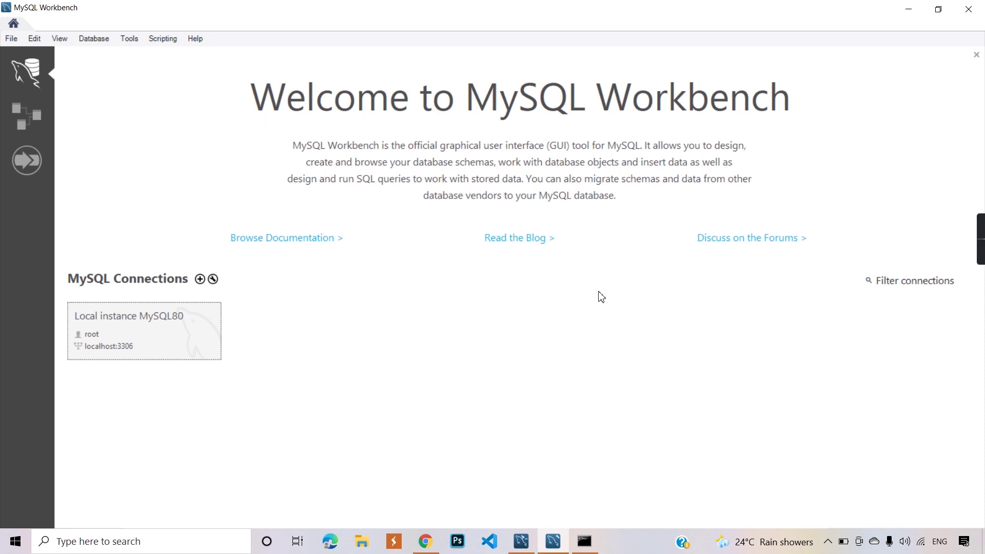